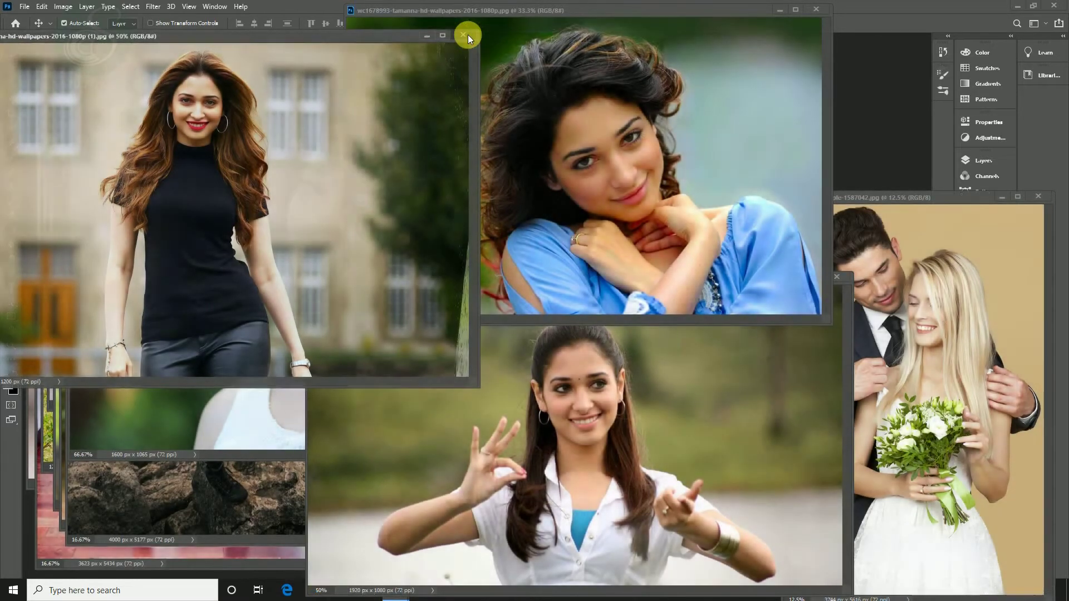
- Close the woman-in-black, woman-in-blue, gesturing-woman, red-flower portrait and wedding couple photos
left_click(468, 34)
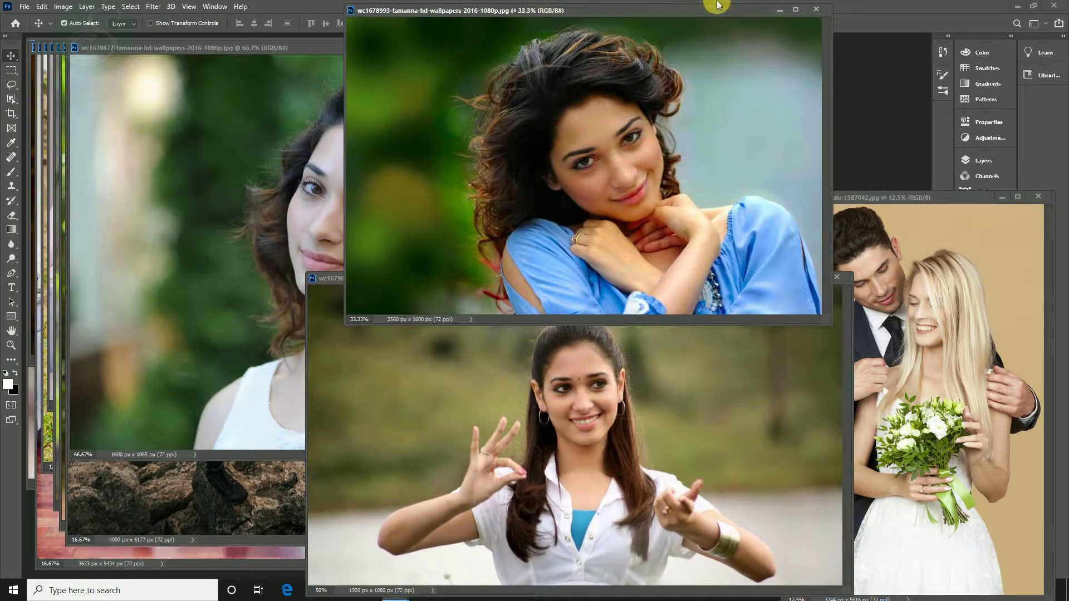
left_click(817, 11)
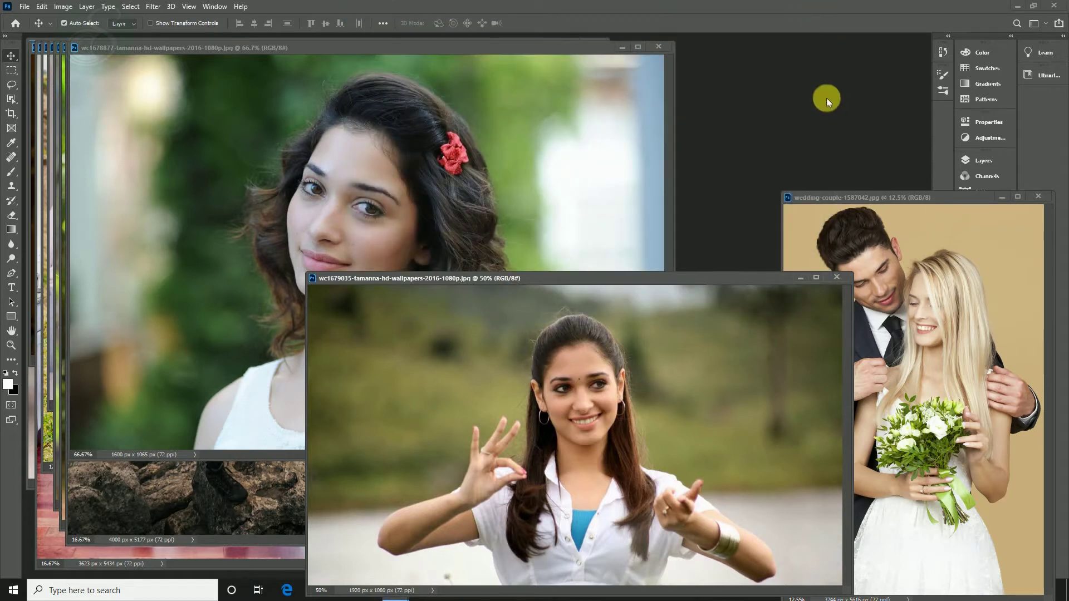
left_click(840, 277)
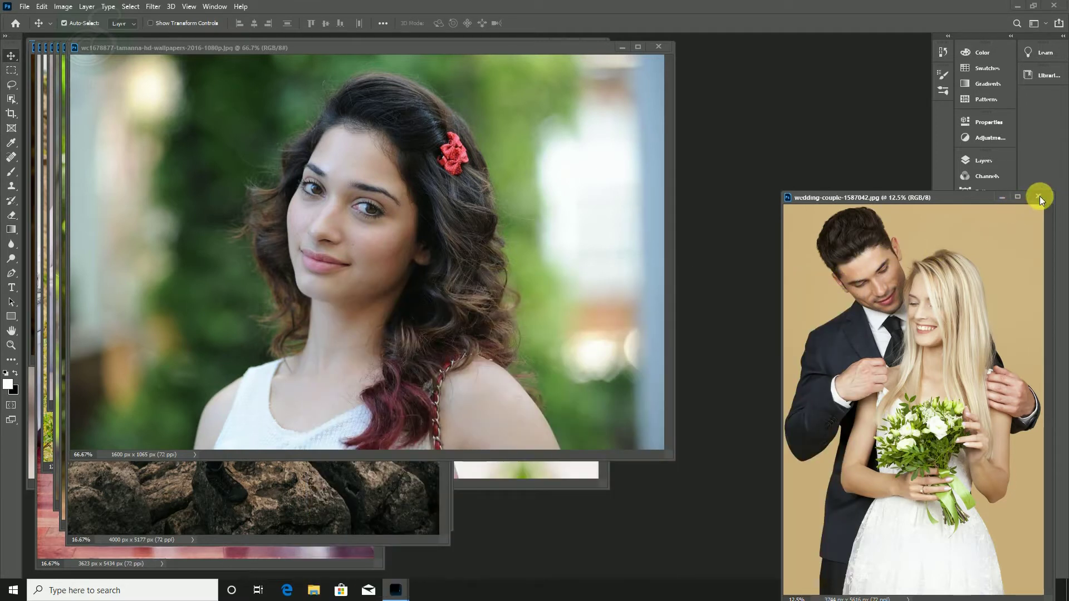
left_click(664, 48)
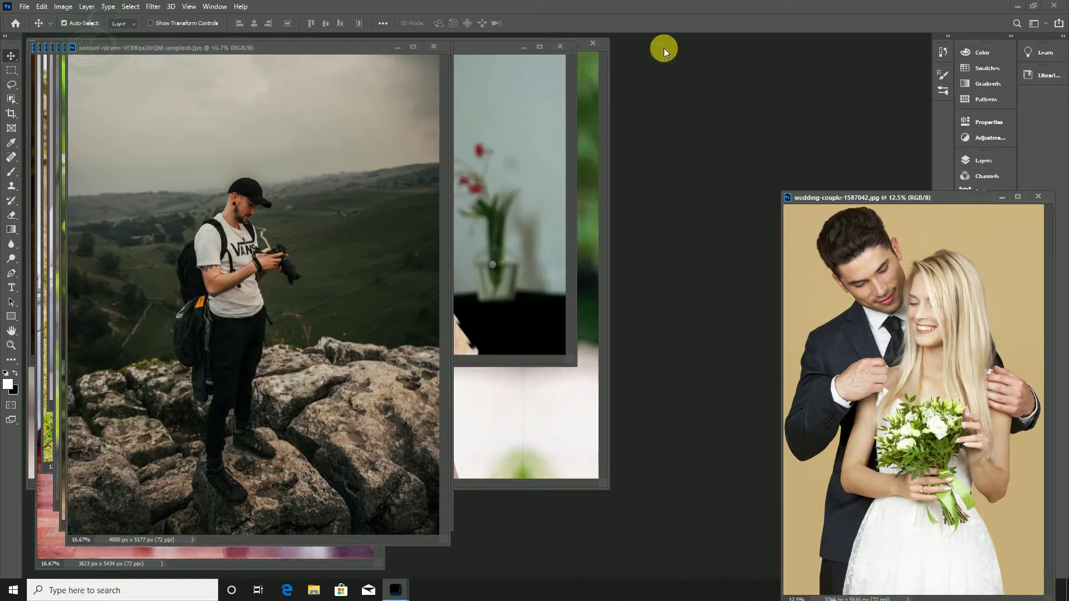
left_click(1039, 196)
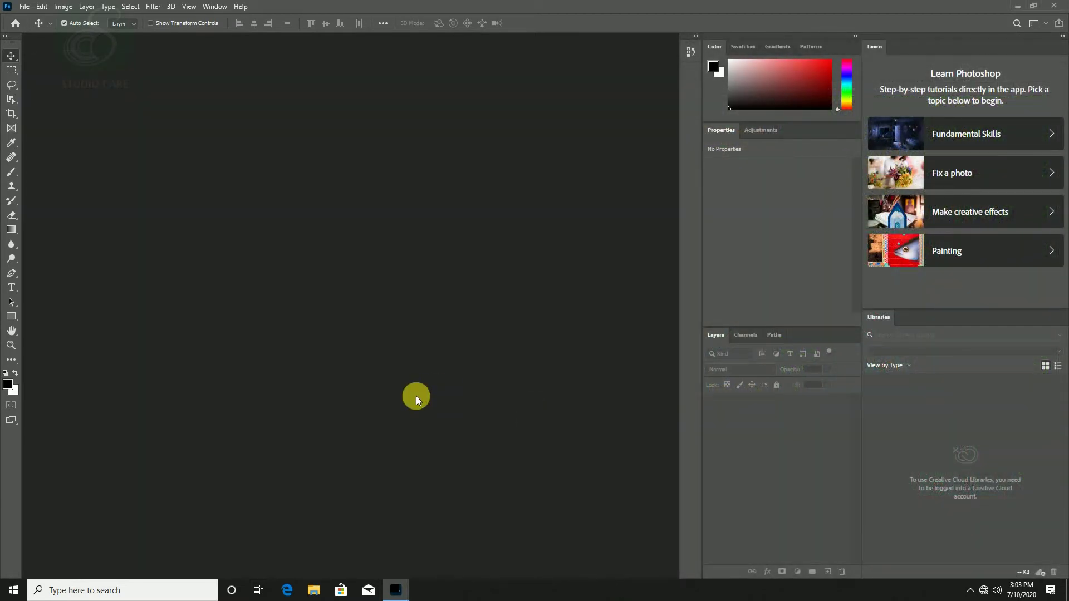
- Open the bride photo 01 together with the teal backdrop 011
double_click(54, 94)
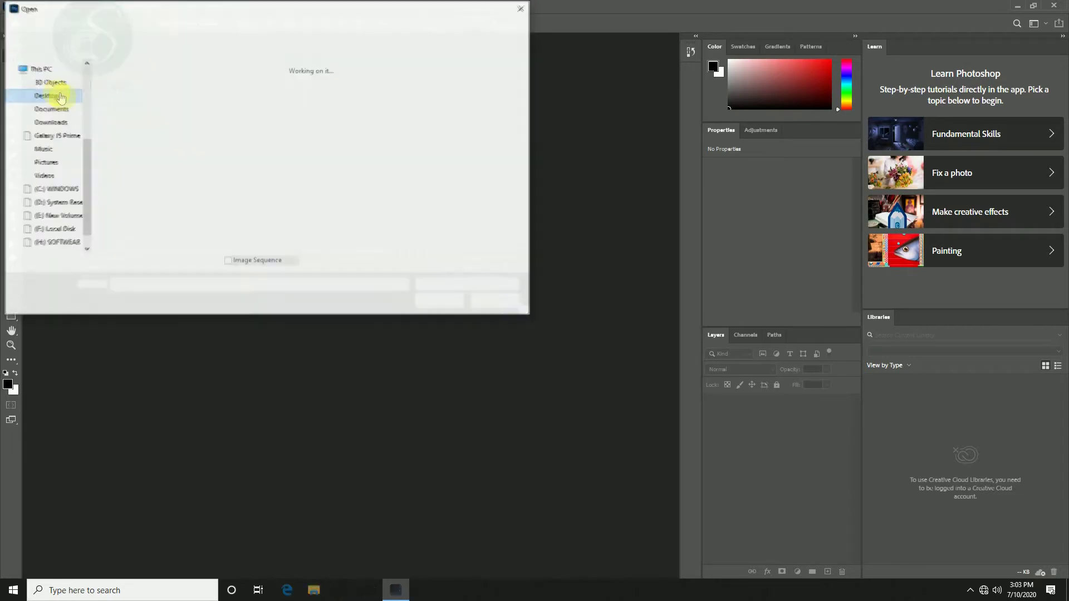
left_click(139, 101)
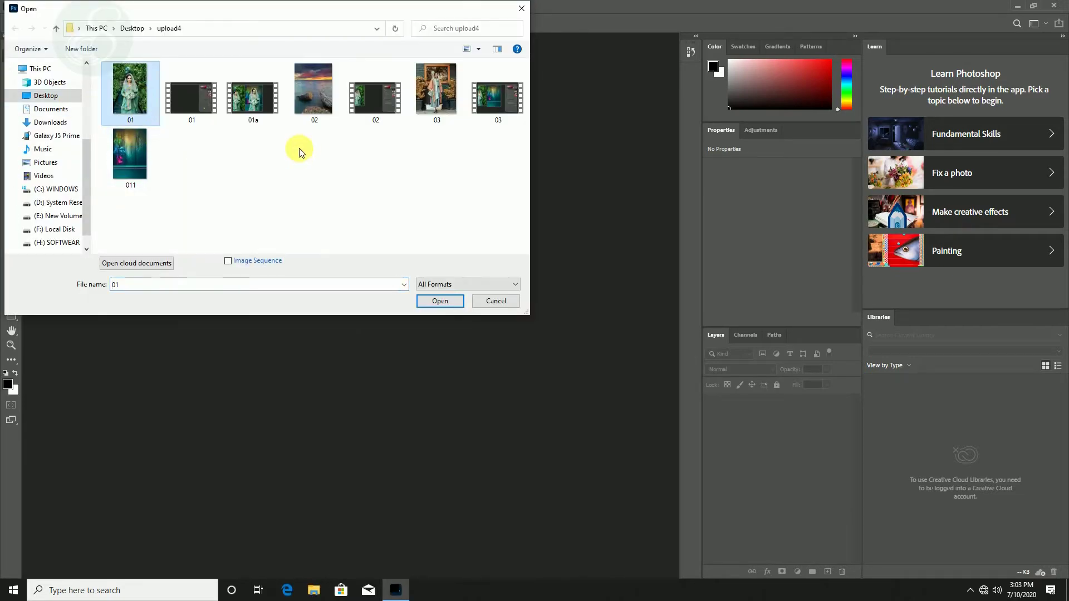
left_click(128, 158, "ctrl")
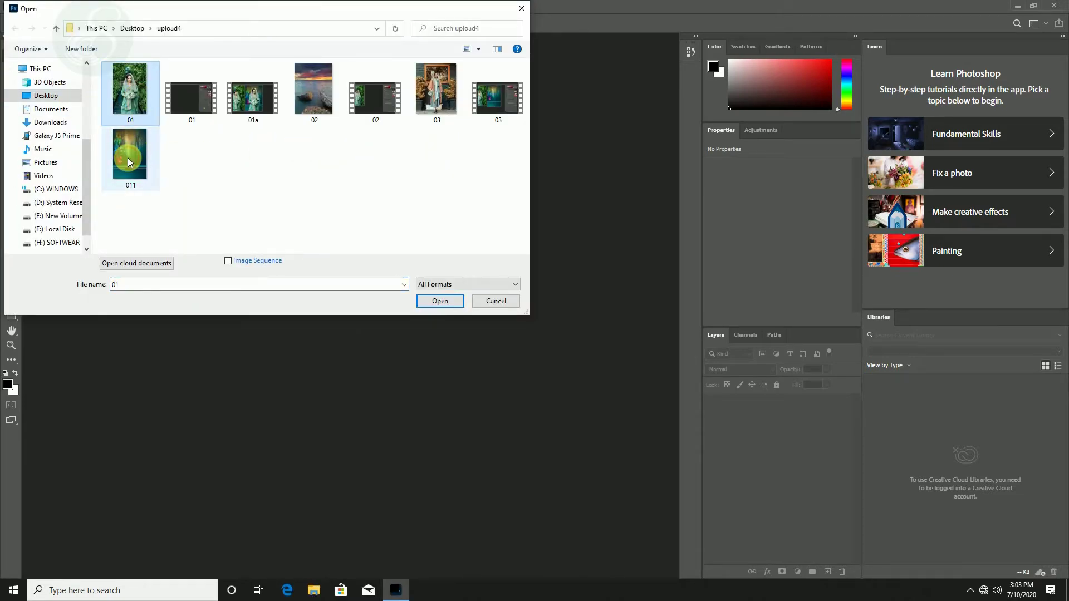
left_click(426, 304)
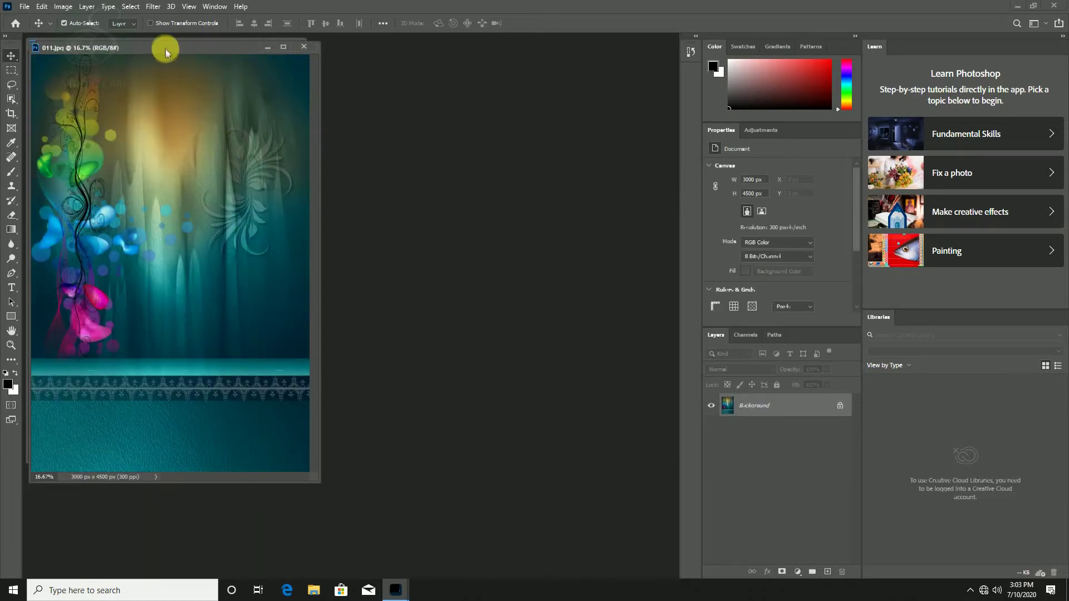
- Convert the bride photo's Background layer into a Smart Object
left_click_drag(165, 52, 451, 47)
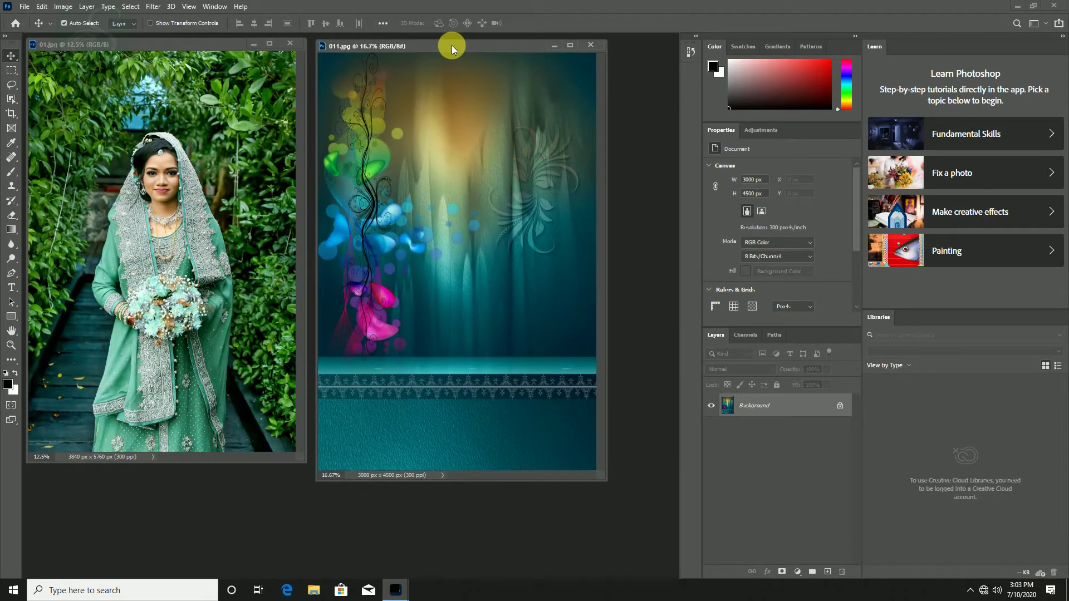
left_click(209, 161)
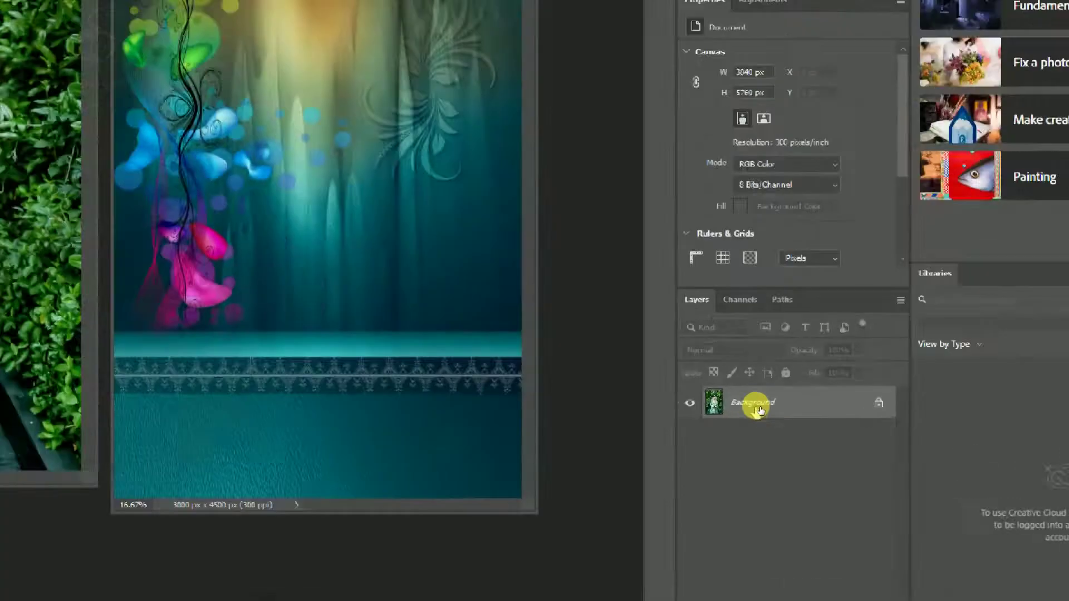
right_click(755, 409)
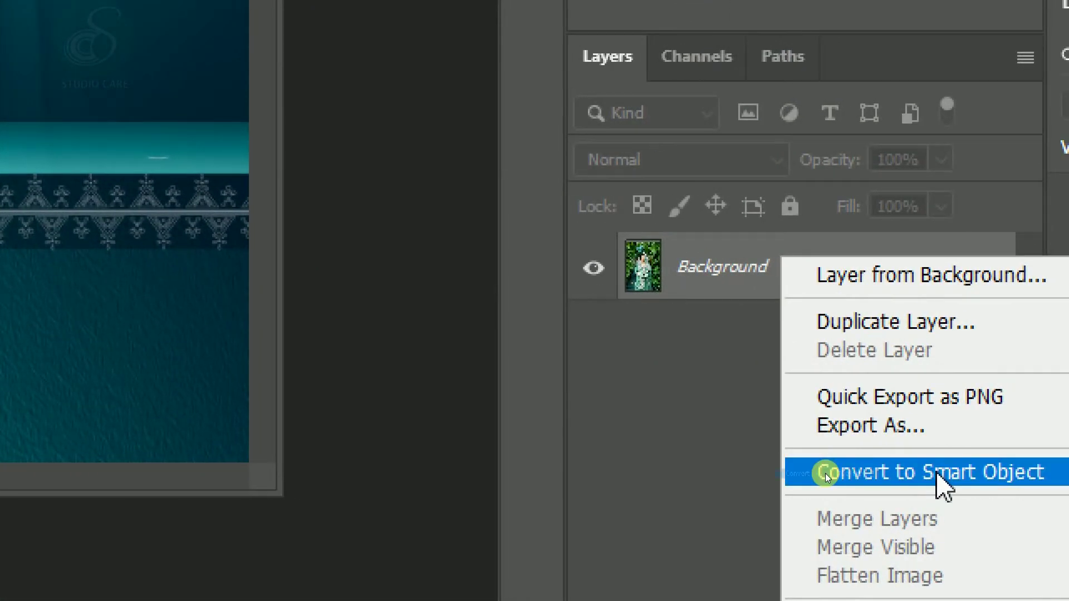
left_click(936, 473)
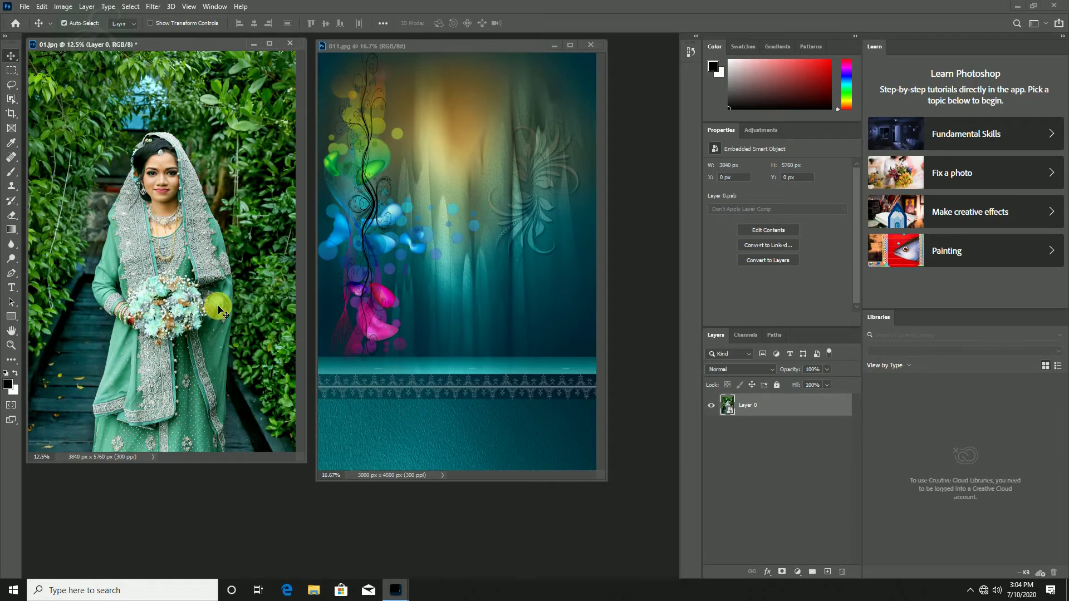
- Drag the bride into 011.jpg as a layer and shift it right to fill the canvas
left_click_drag(221, 311, 346, 313)
left_click_drag(437, 309, 440, 310)
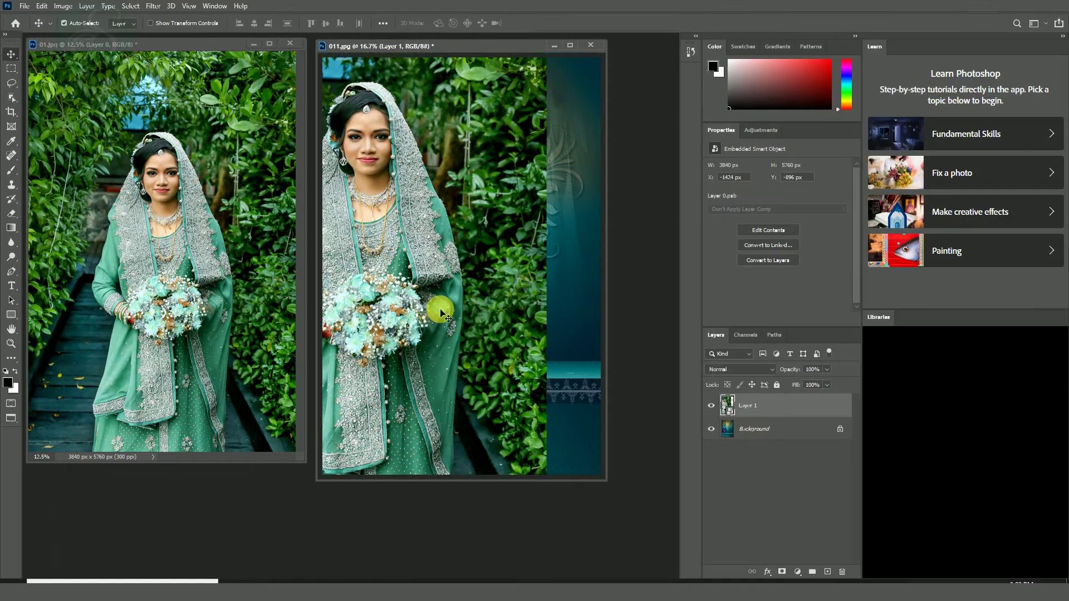
key("f")
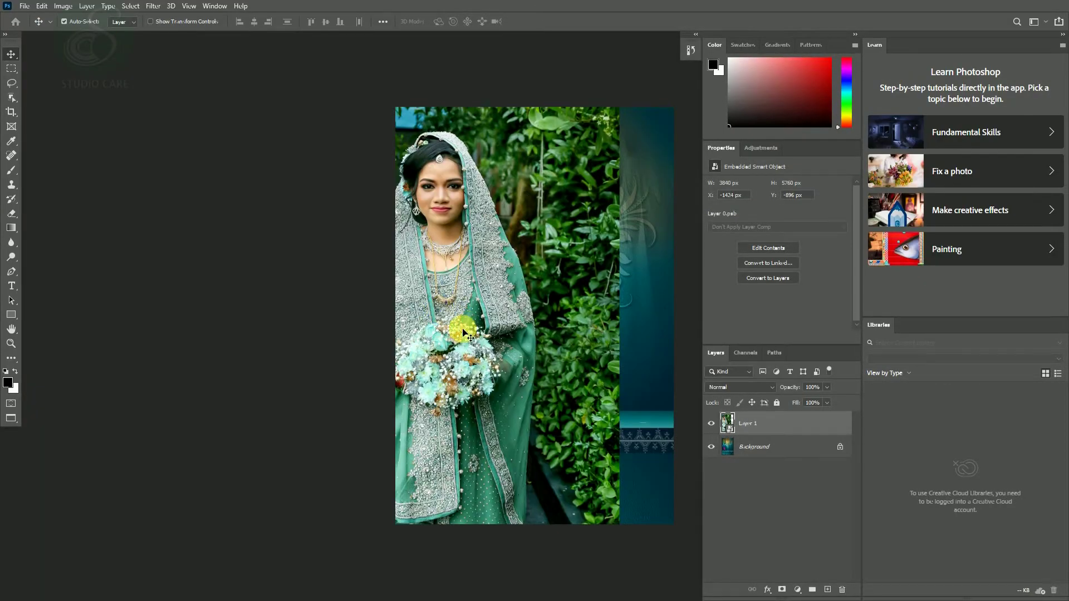
left_click_drag(466, 332, 540, 335)
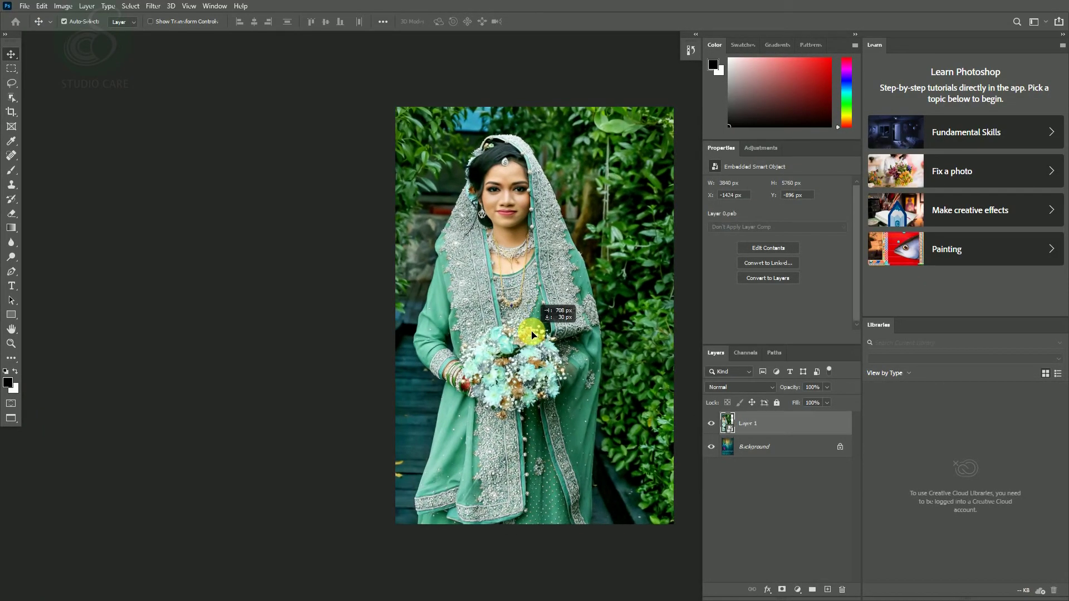
left_click_drag(507, 327, 518, 329)
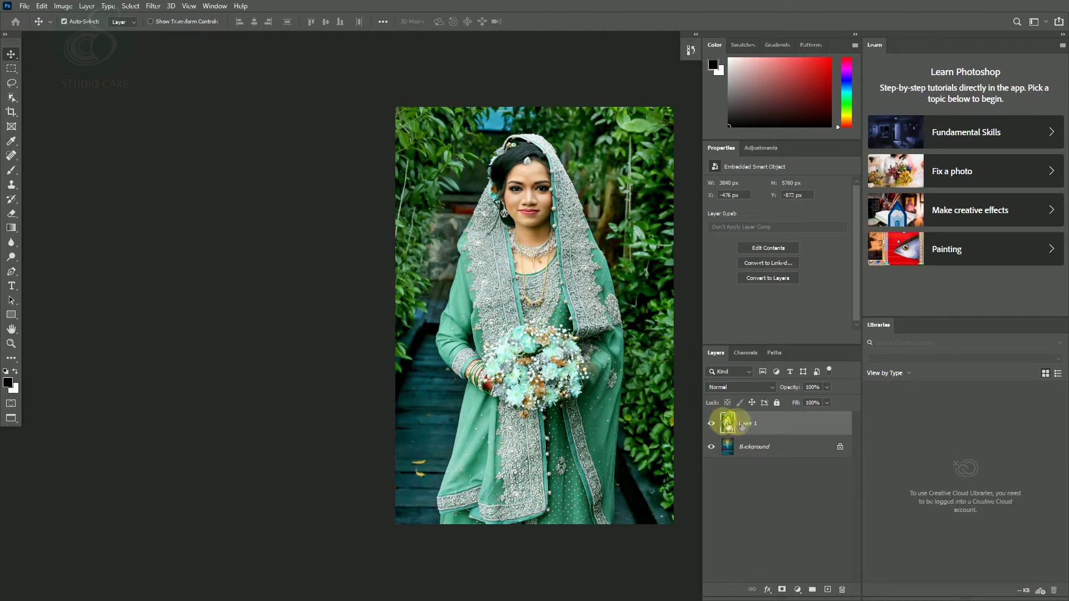
- Rasterize the bride's Layer 1 and run Remove Background to drop the garden
right_click(793, 430)
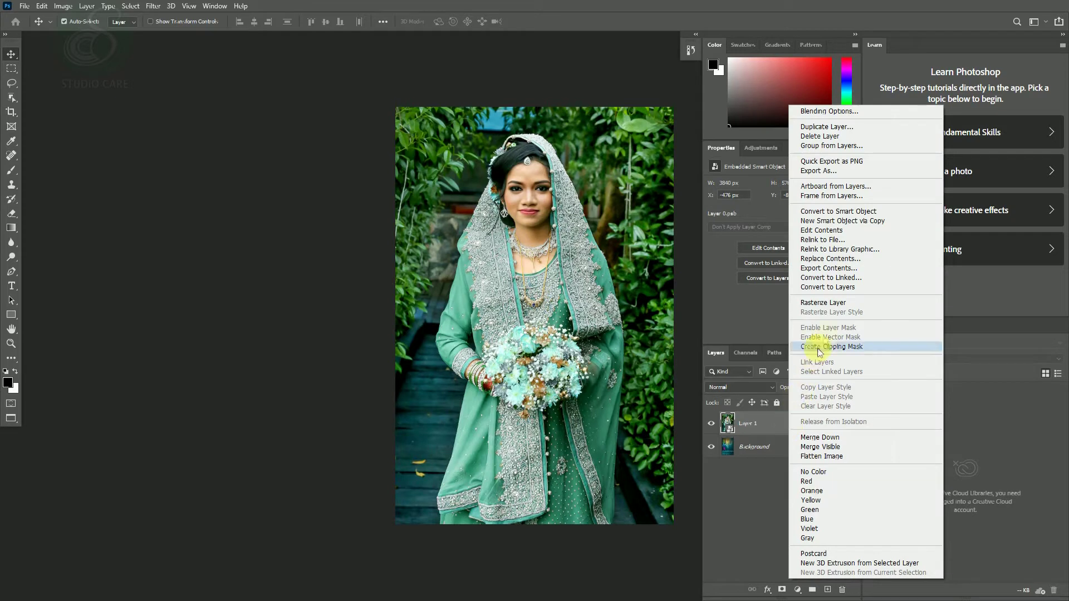
left_click(829, 303)
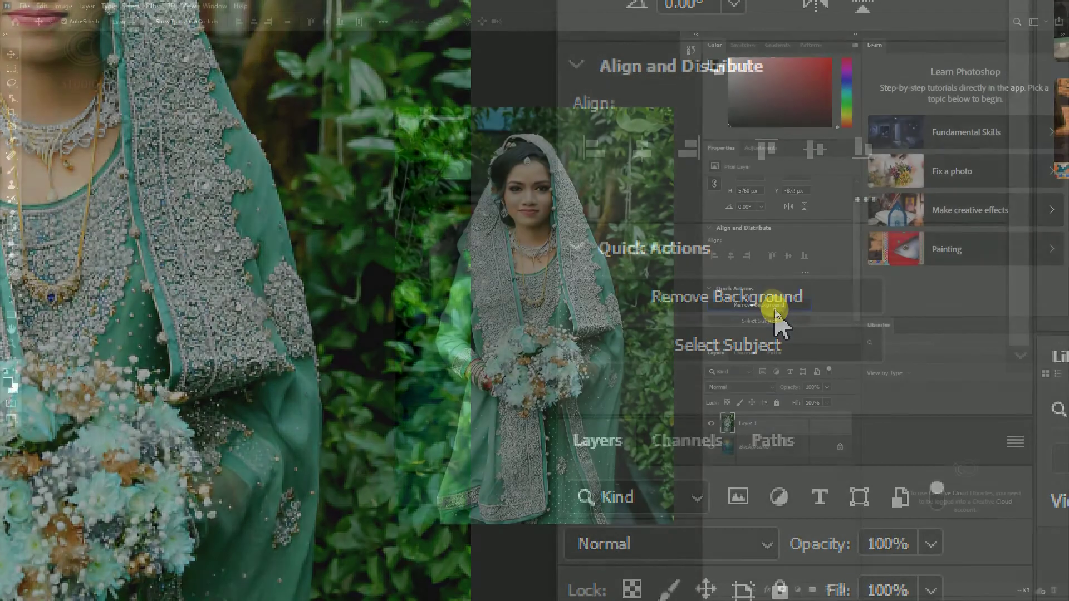
left_click(775, 312)
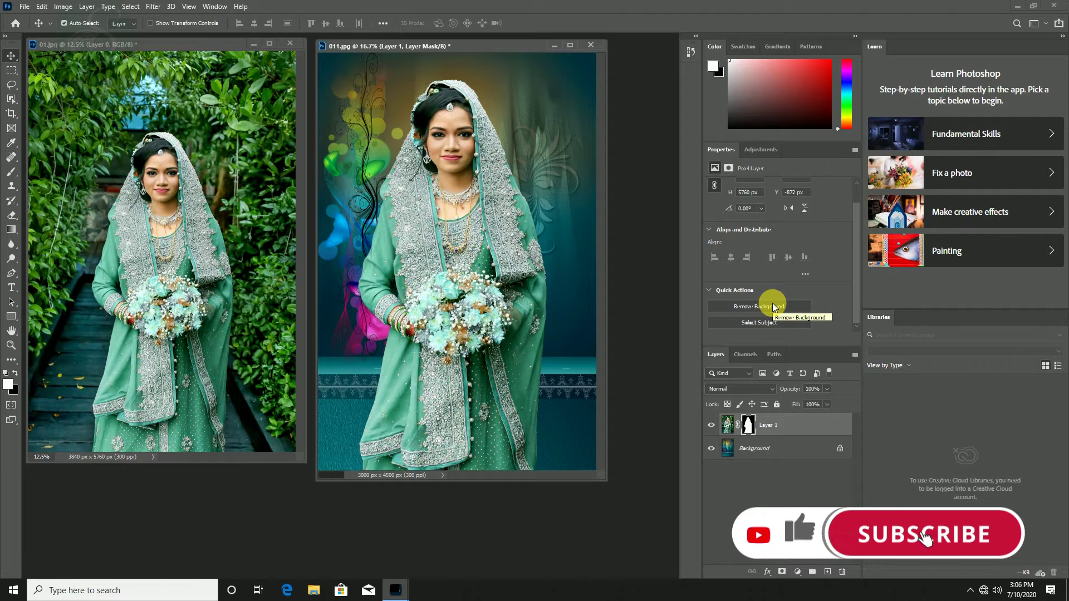
- Close the bride composite and bride photo without saving
left_click(593, 45)
left_click(532, 218)
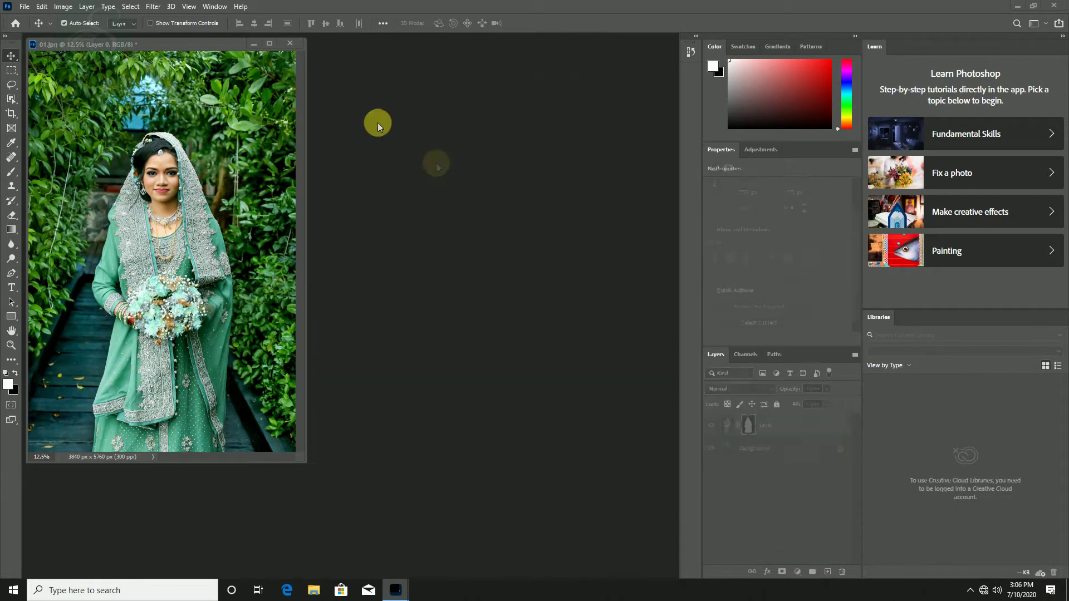
left_click(290, 44)
left_click(530, 219)
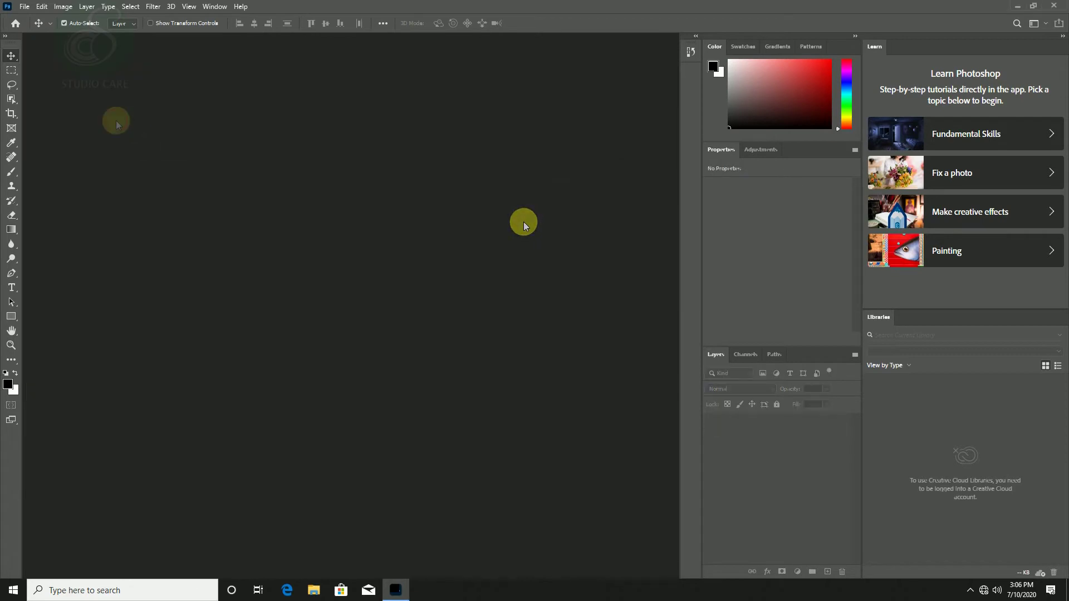
- Open the woman's photo 03 together with the seascape photo 02
key("ctrl+o")
left_click(497, 92)
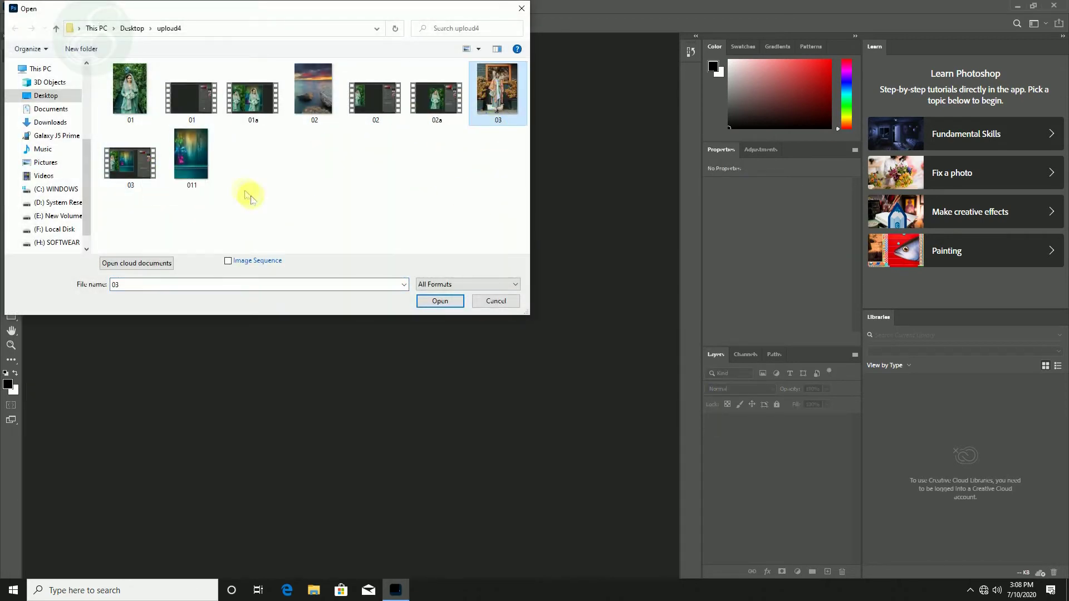
left_click(313, 111, "ctrl")
left_click(419, 306)
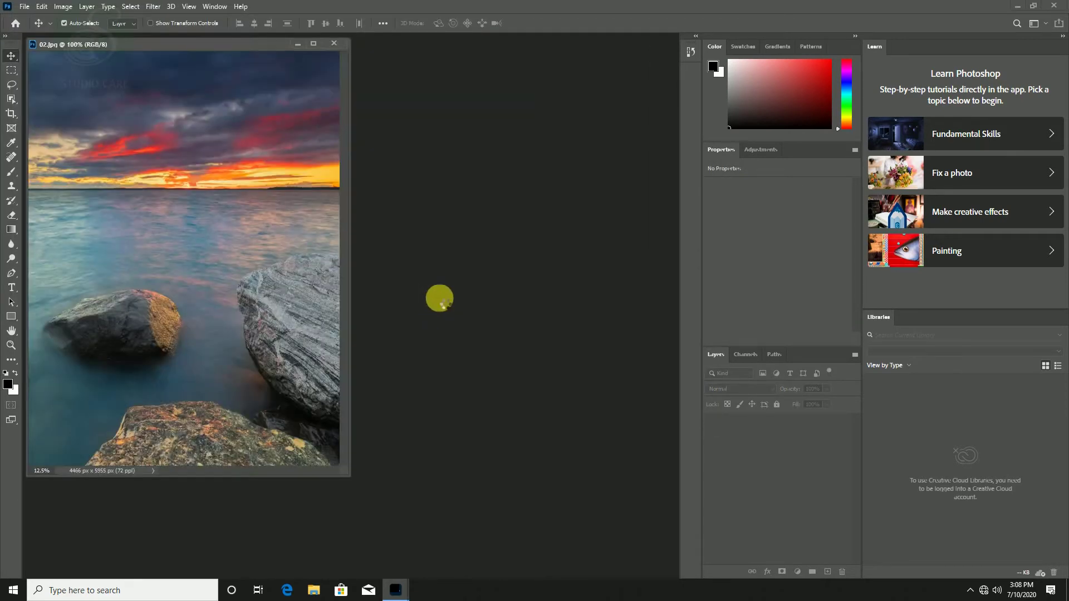
- Make photo 03's Background a Smart Object and drag it into 02.jpg as Layer 1
left_click_drag(223, 44, 608, 75)
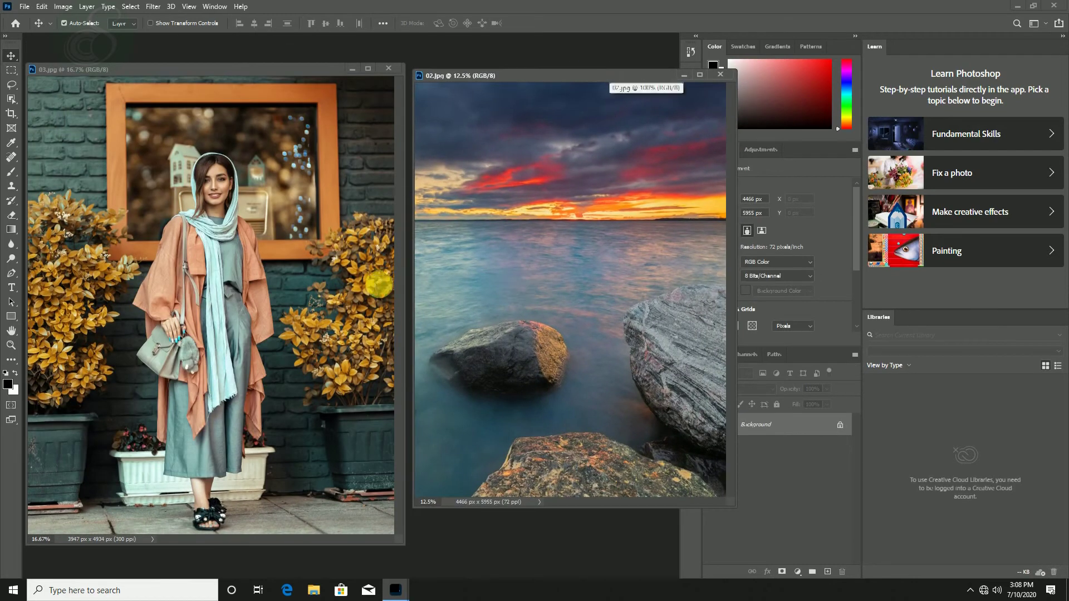
right_click(771, 425)
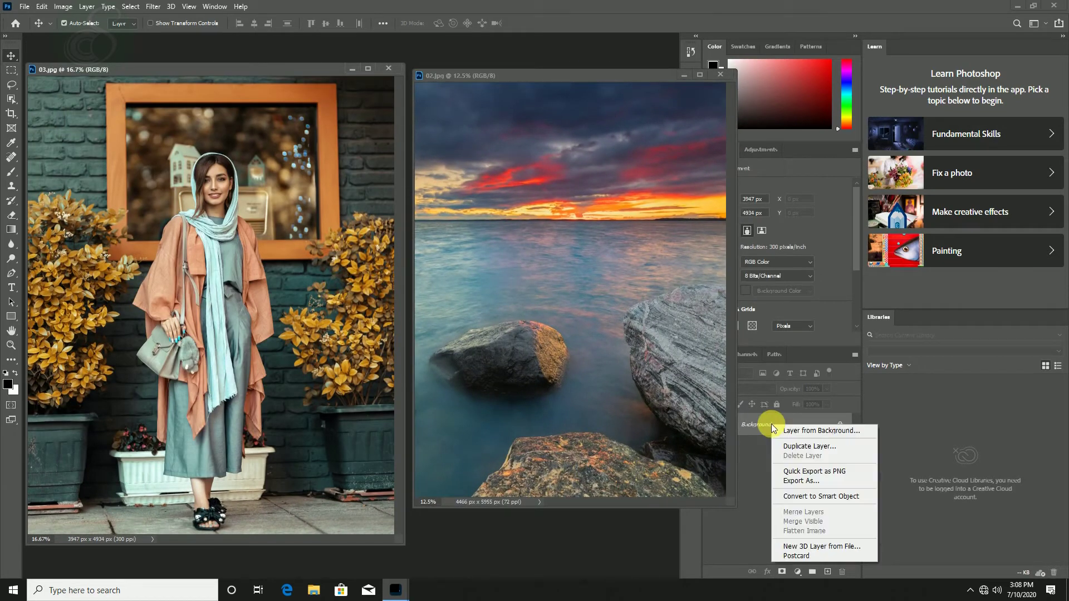
left_click(815, 496)
left_click_drag(313, 316, 659, 336)
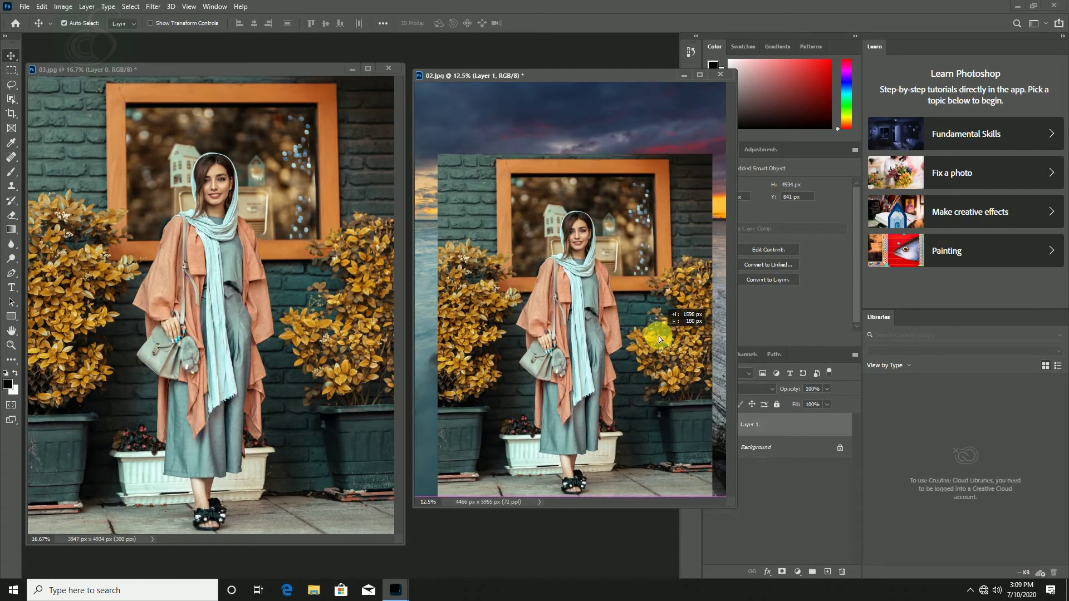
left_click_drag(551, 75, 354, 76)
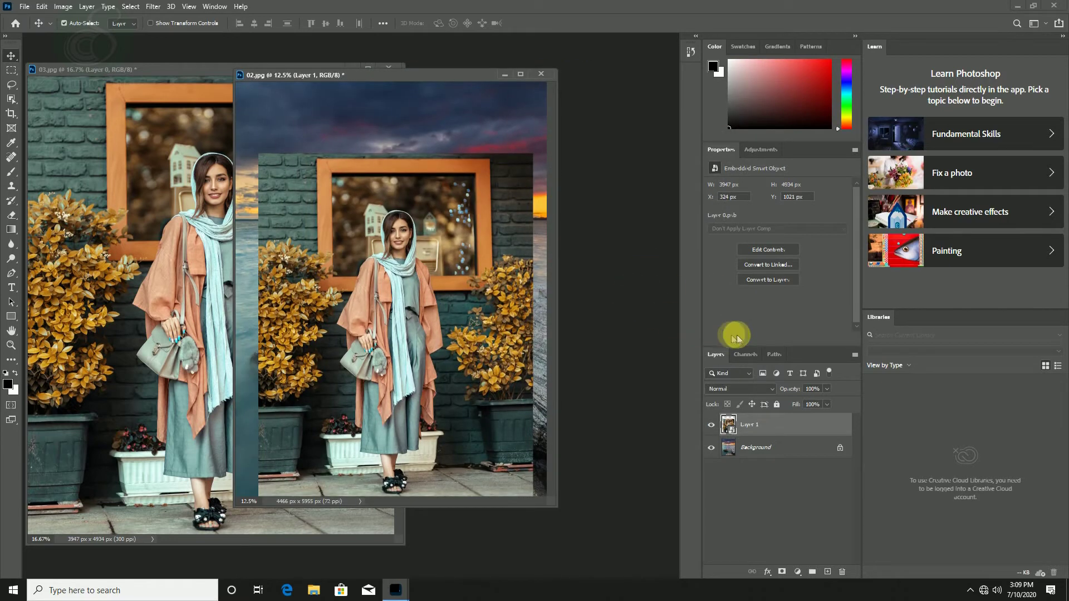
- Rasterize the woman's layer, remove its street background, and raise her slightly on the rocks
right_click(781, 429)
left_click(820, 303)
left_click_drag(859, 278, 855, 311)
left_click(777, 308)
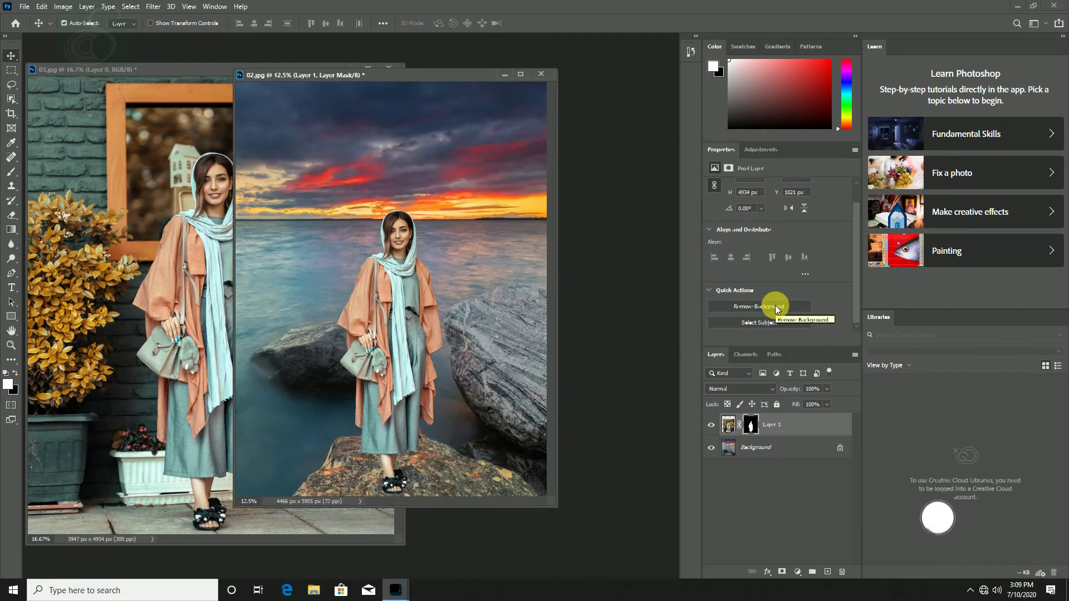
left_click_drag(415, 376, 411, 371)
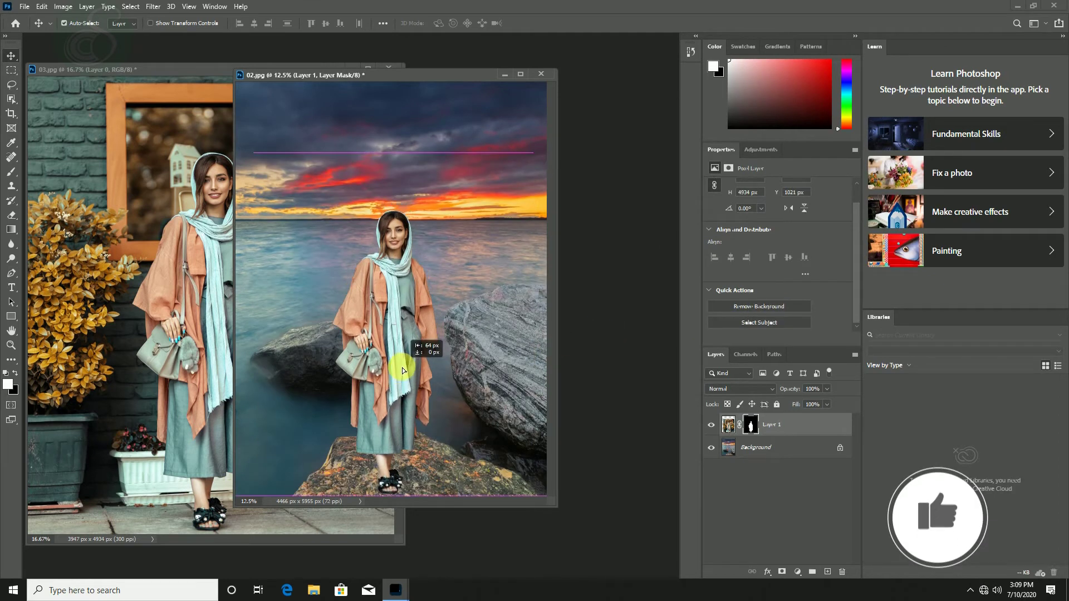
- Close the seascape composite and the woman's photo without saving
left_click(545, 76)
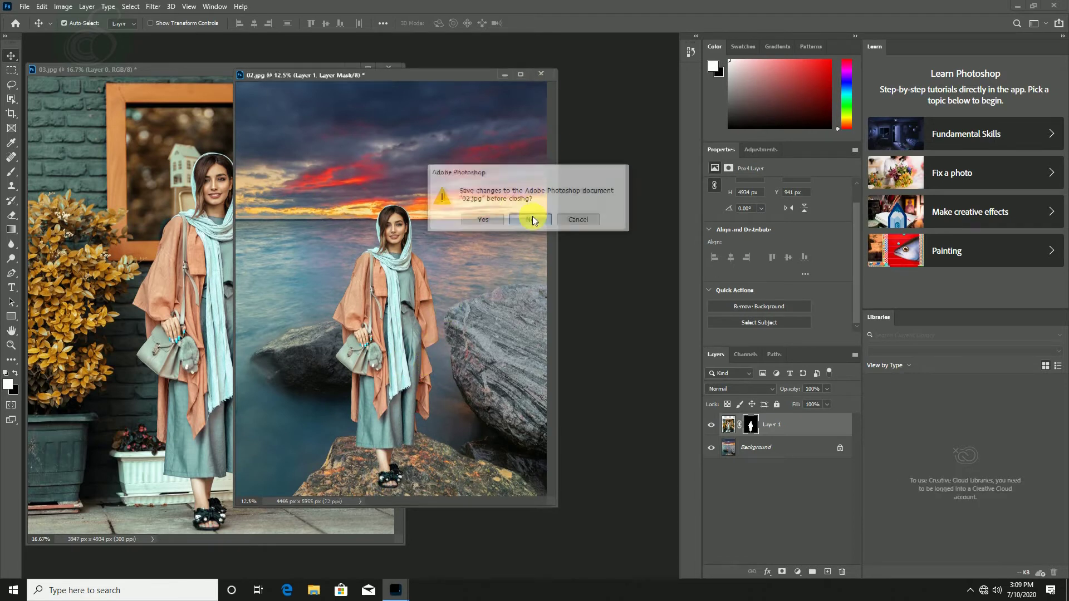
left_click(532, 218)
left_click(389, 68)
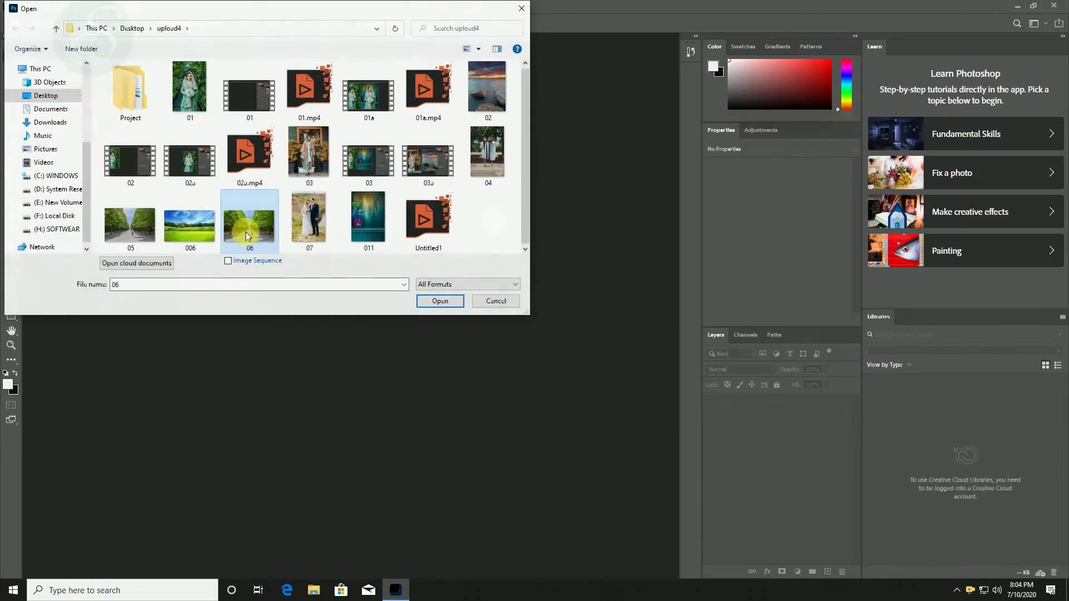
- Open 04 and 06, then place the graduates as a smart object on the avenue's left
left_click(449, 300)
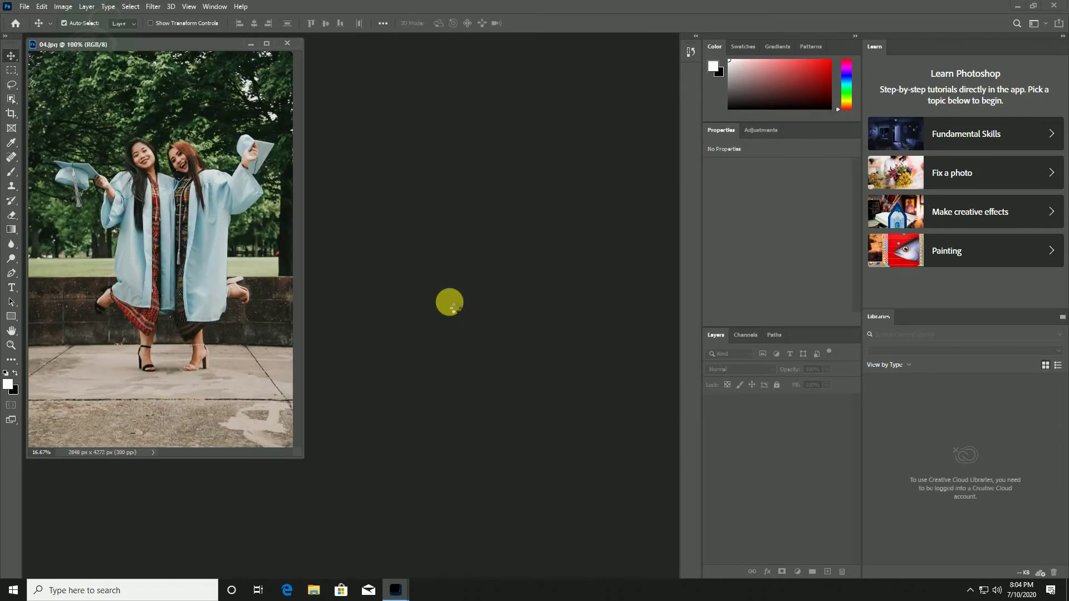
left_click_drag(306, 52, 578, 73)
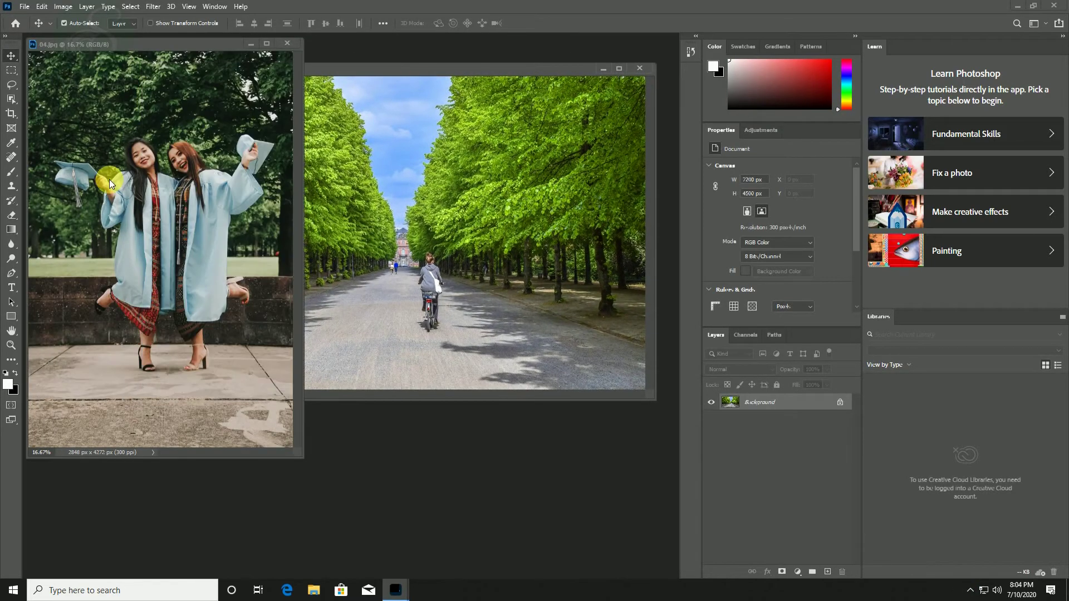
left_click(110, 179)
right_click(808, 405)
left_click(835, 479)
mouse_move(222, 280)
left_mouse_down()
mouse_move(436, 286)
mouse_move(291, 299)
left_mouse_up()
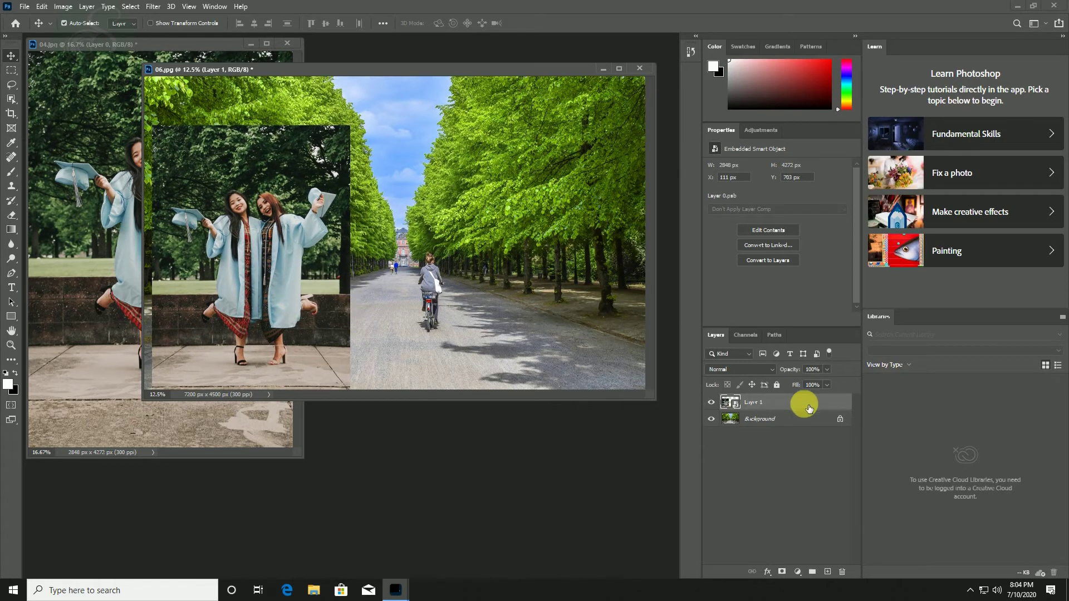
- Rasterize the graduates' Layer 1 into plain pixels
right_click(808, 408)
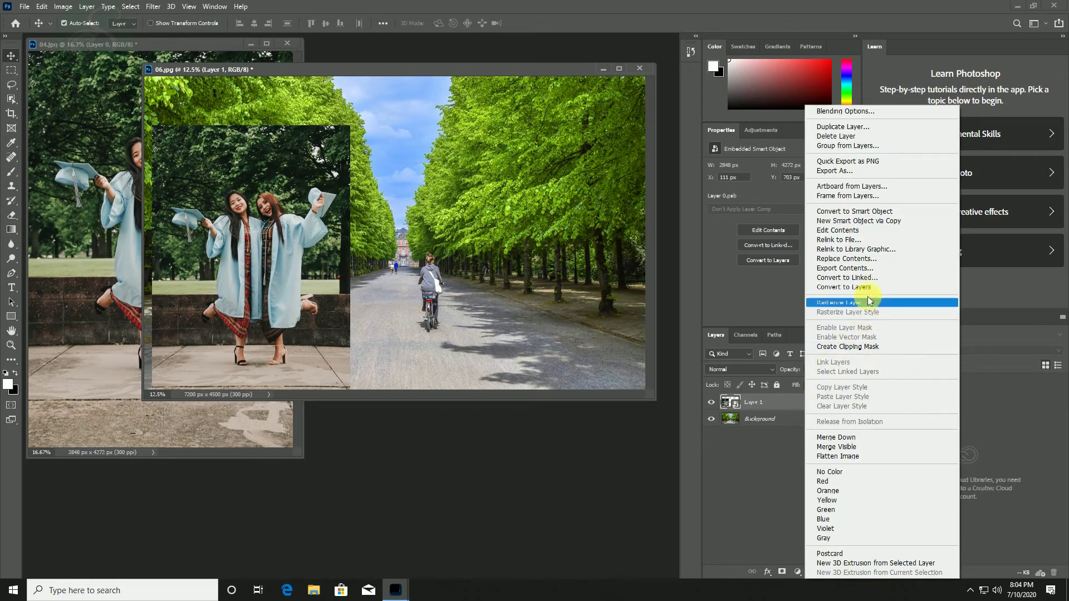
left_click(870, 301)
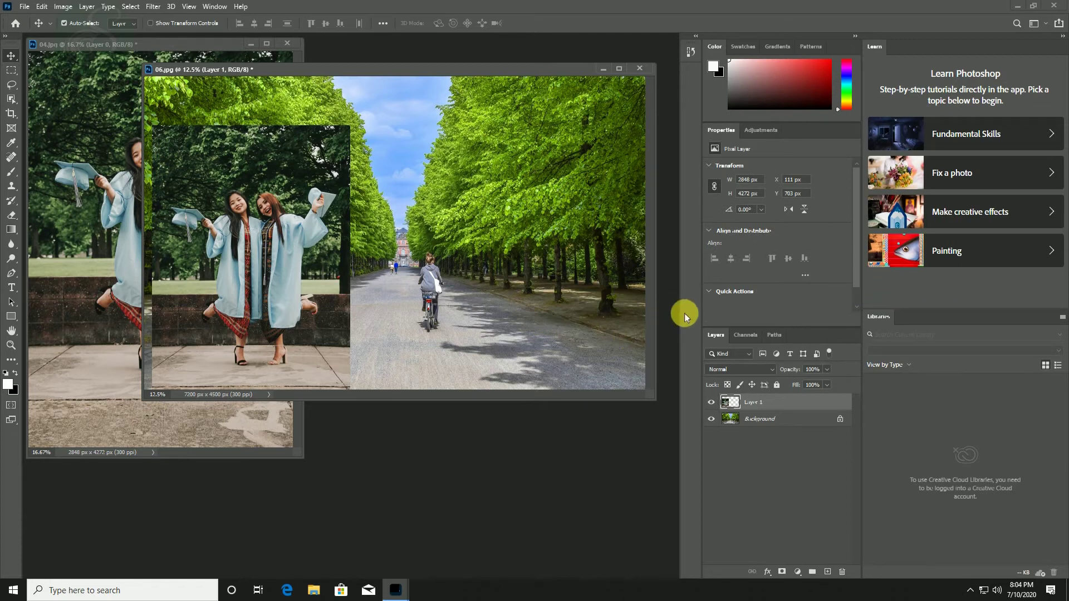
scroll(856, 281, "down", 2)
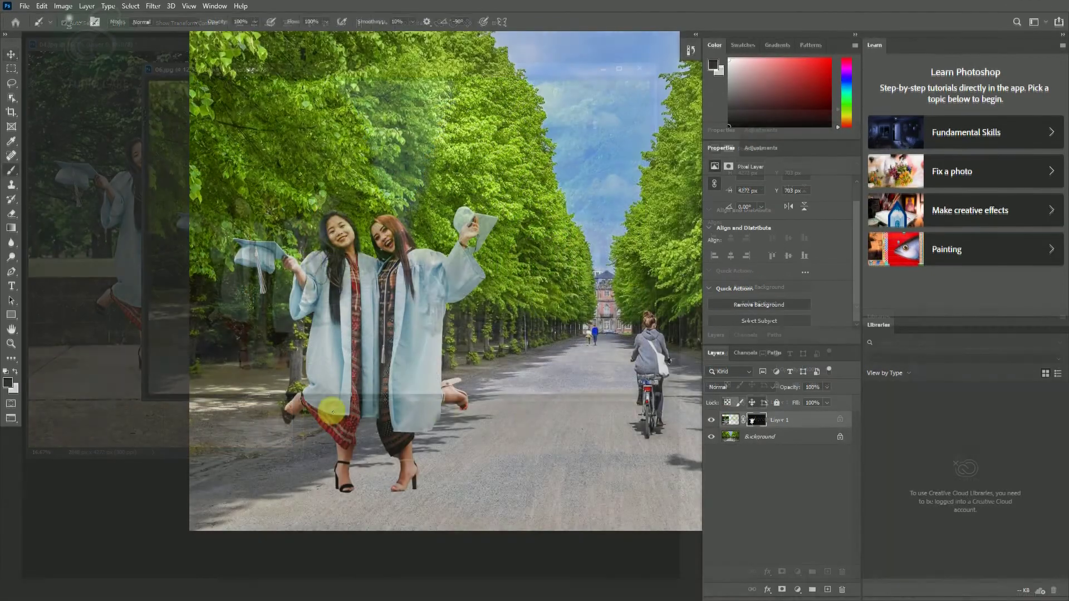
- Copy the pavement around the graduates' feet to its own layer beneath them
left_click(729, 419)
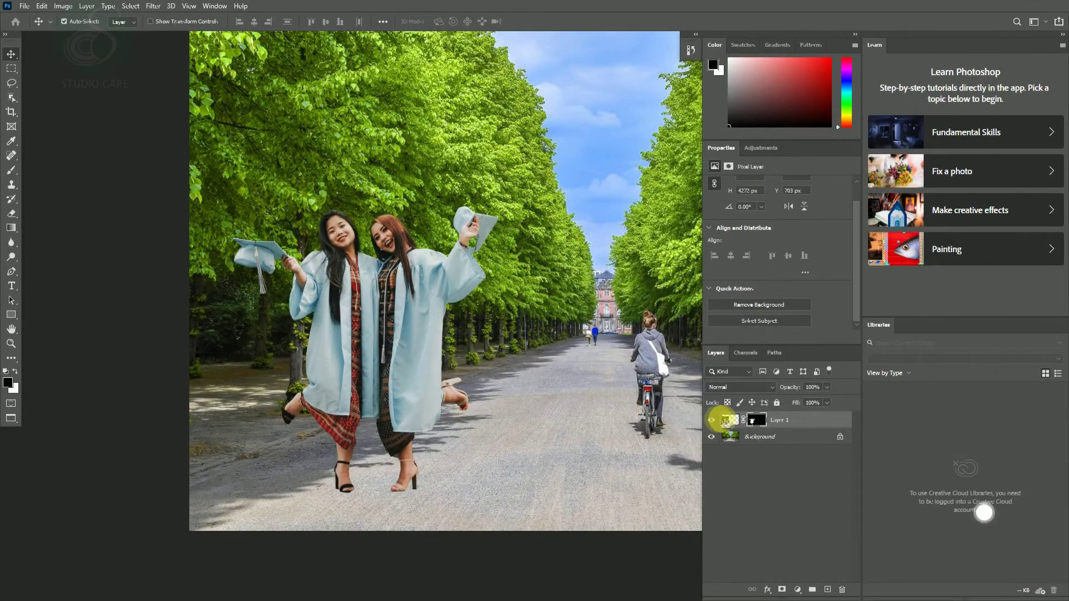
key("m")
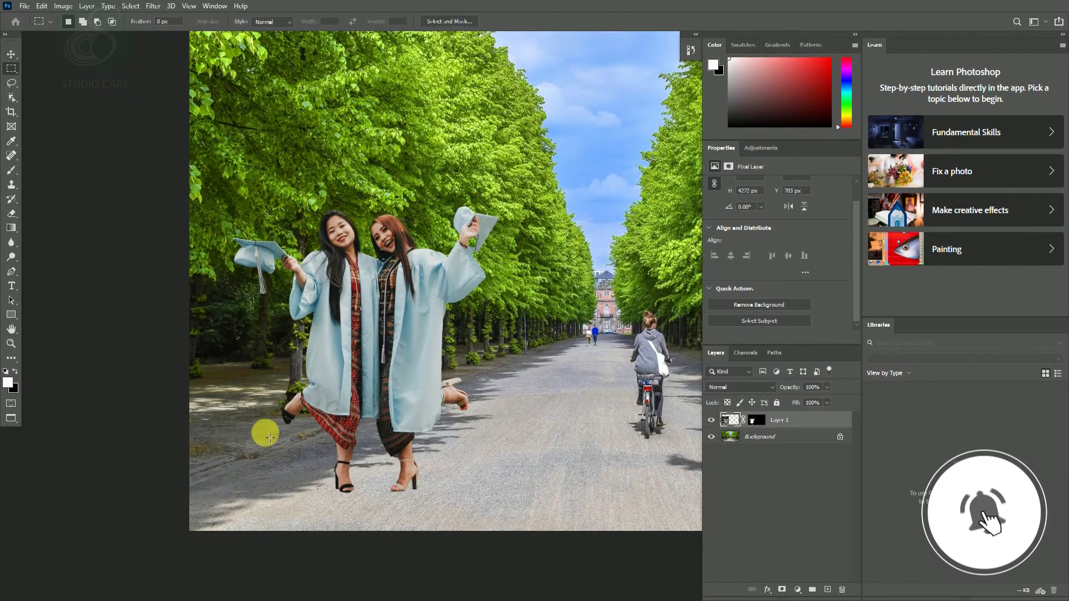
left_click_drag(264, 428, 479, 524)
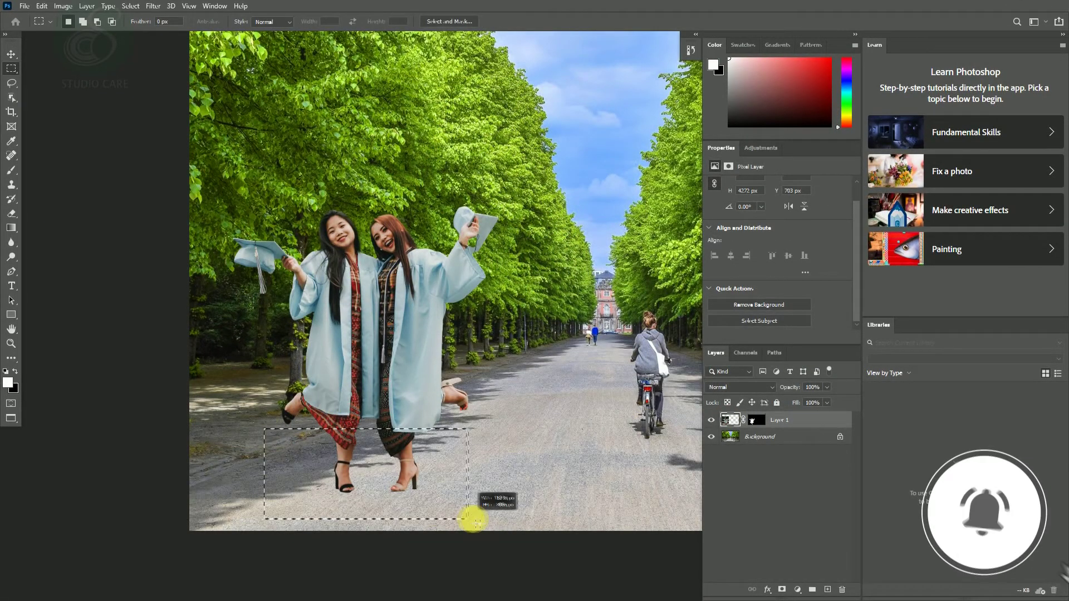
key("ctrl+v")
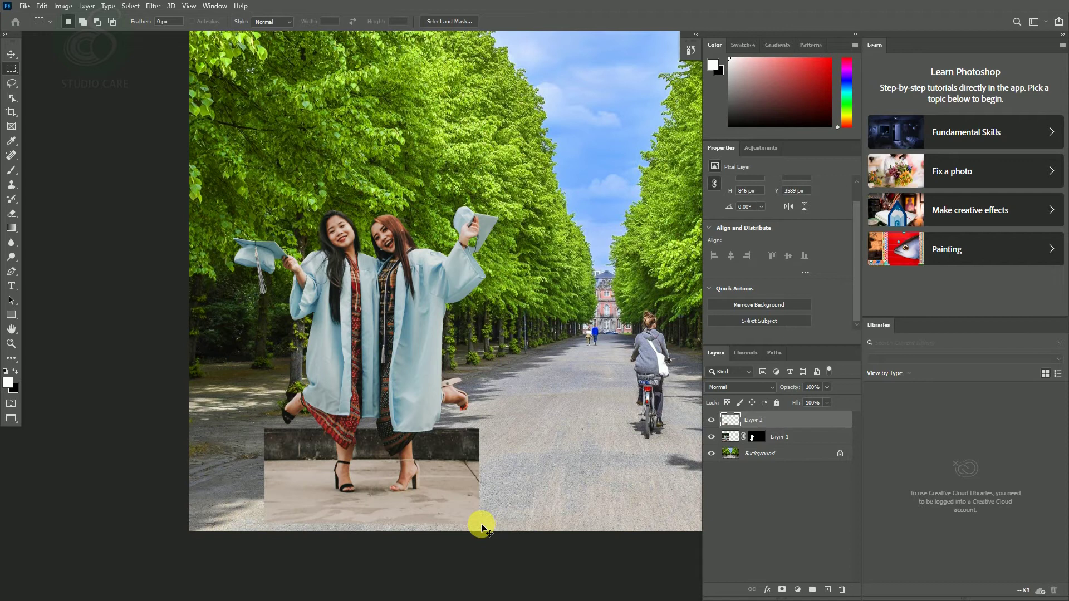
key("ctrl+bracketleft")
- Erase the top strip and soften the left and bottom edges of the ground patch
key("e")
key("F5")
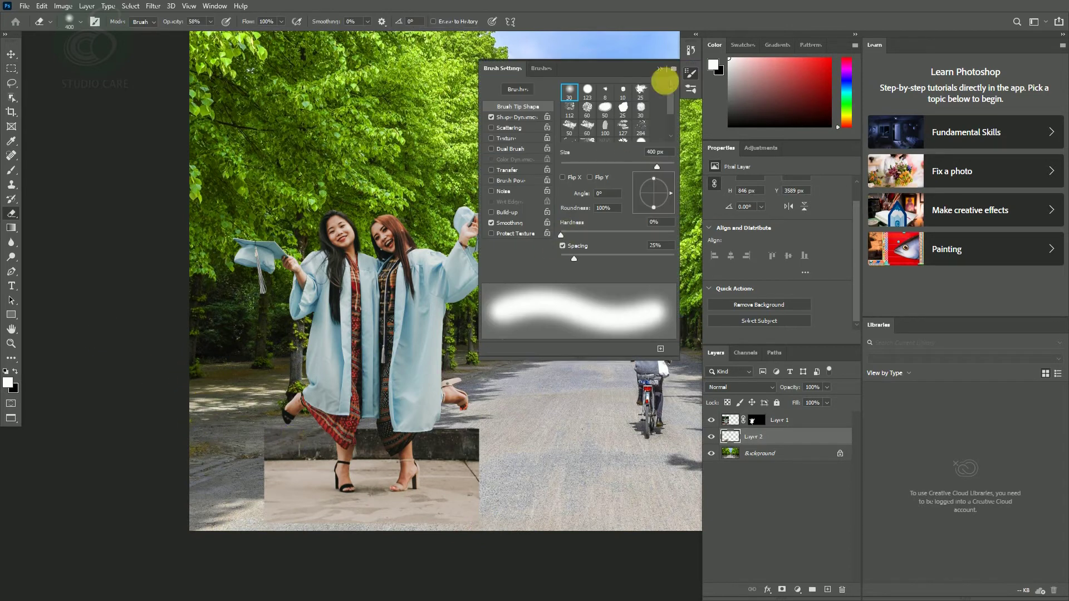
left_click(673, 68)
key("Escape")
left_click(660, 69)
left_click_drag(272, 445, 482, 455)
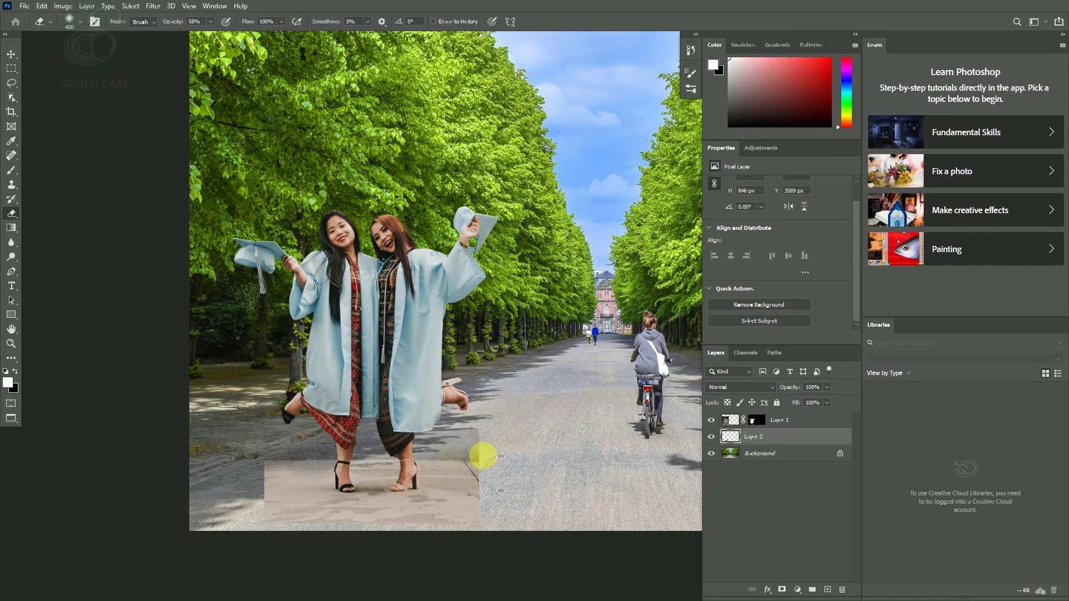
left_click_drag(487, 452, 419, 546)
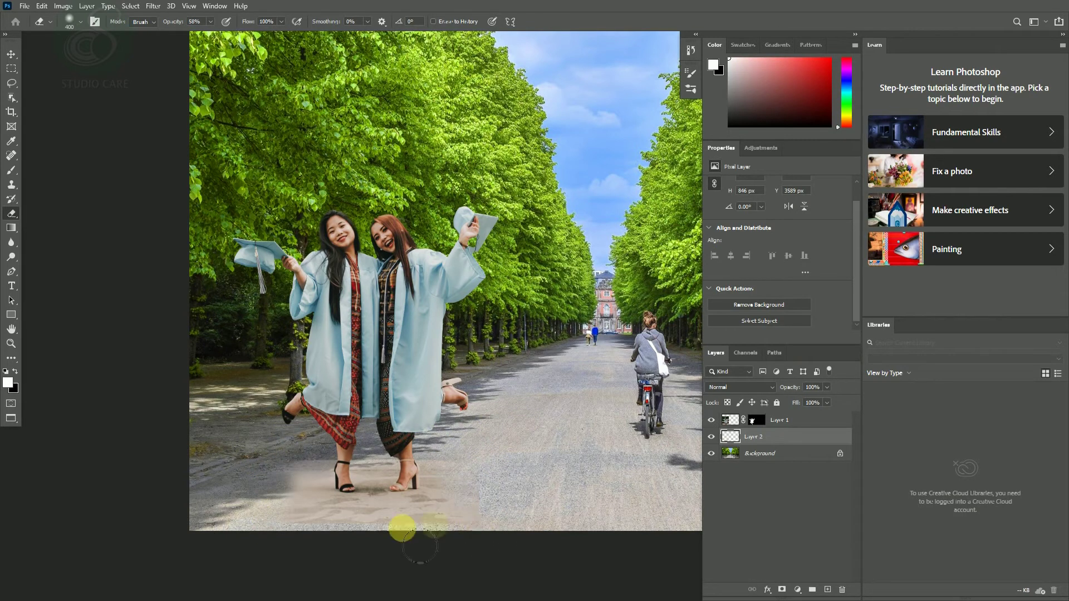
left_click_drag(353, 540, 539, 551)
- Set the ground patch to Overlay and darken it with Hue/Saturation Lightness -32
left_click(746, 388)
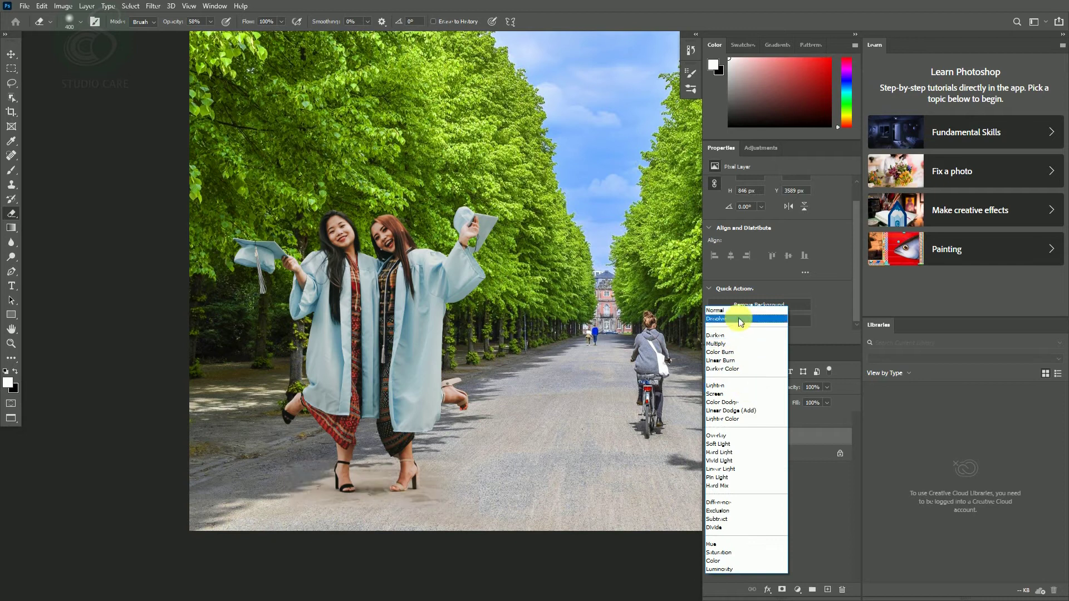
left_click(735, 432)
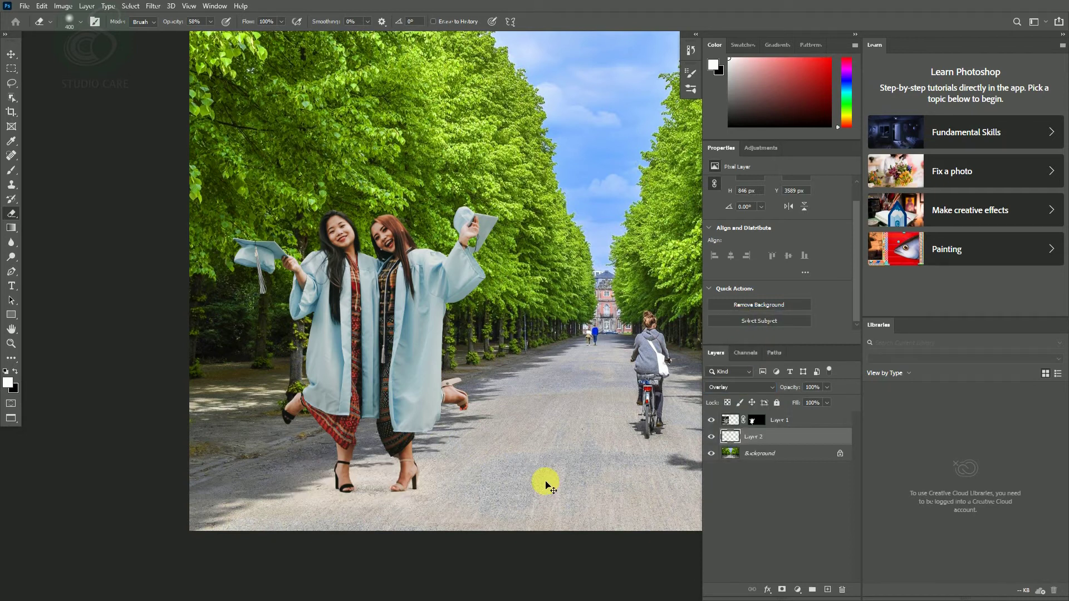
key("ctrl+u")
mouse_move(499, 253)
left_mouse_down()
mouse_move(472, 248)
mouse_move(485, 249)
left_mouse_up()
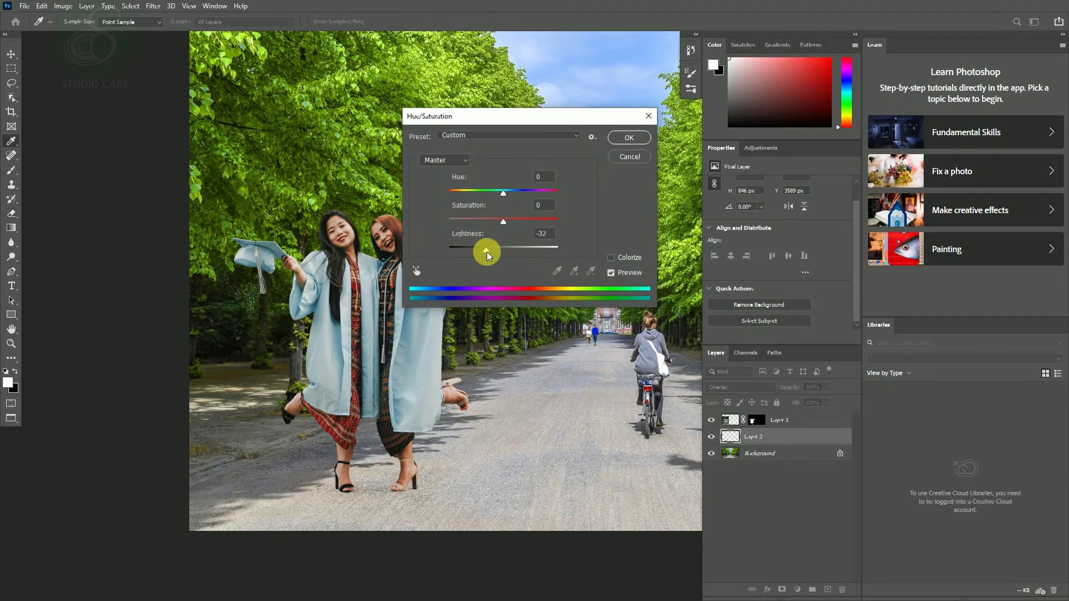
key("Return")
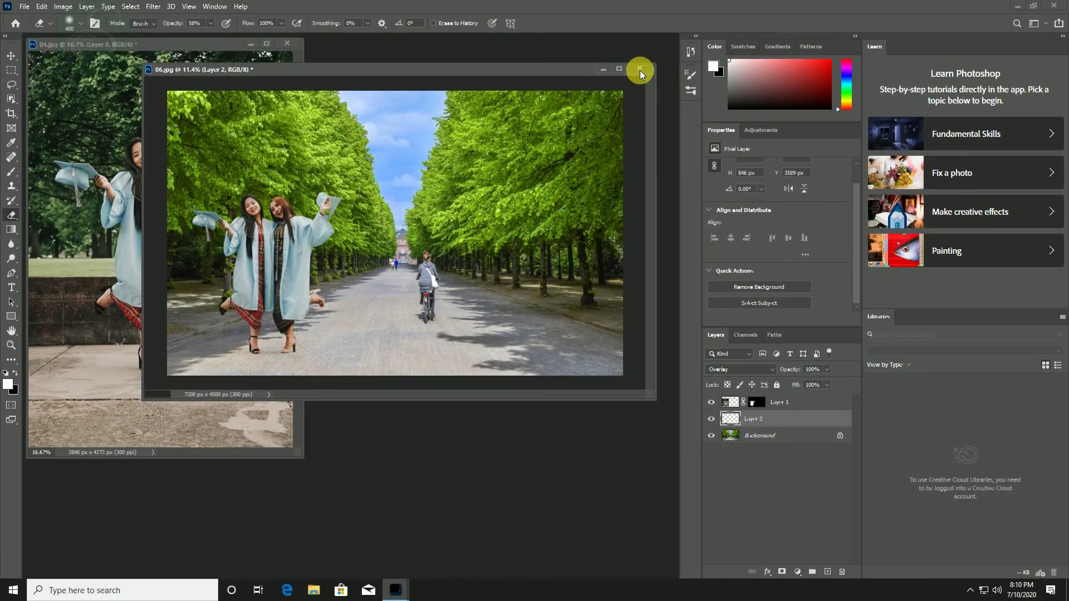
- Close 06.jpg and 04.jpg without saving changes
left_click(640, 70)
left_click(534, 219)
left_click(287, 44)
left_click(536, 218)
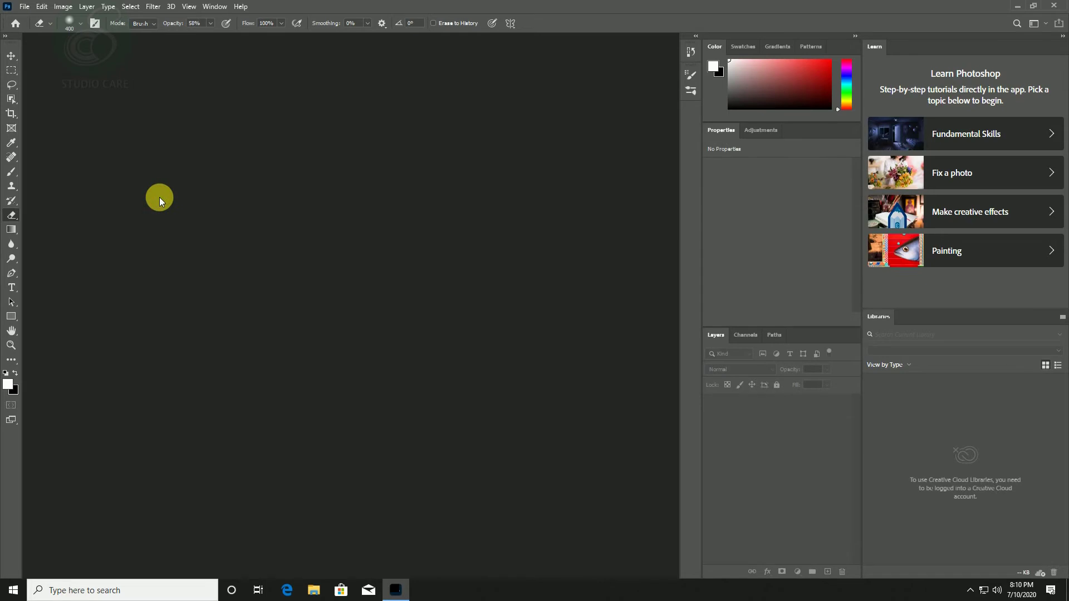
- Open the meadow image 006 together with the couple photo 07
double_click(159, 197)
left_click(192, 229)
left_click(309, 223, "ctrl")
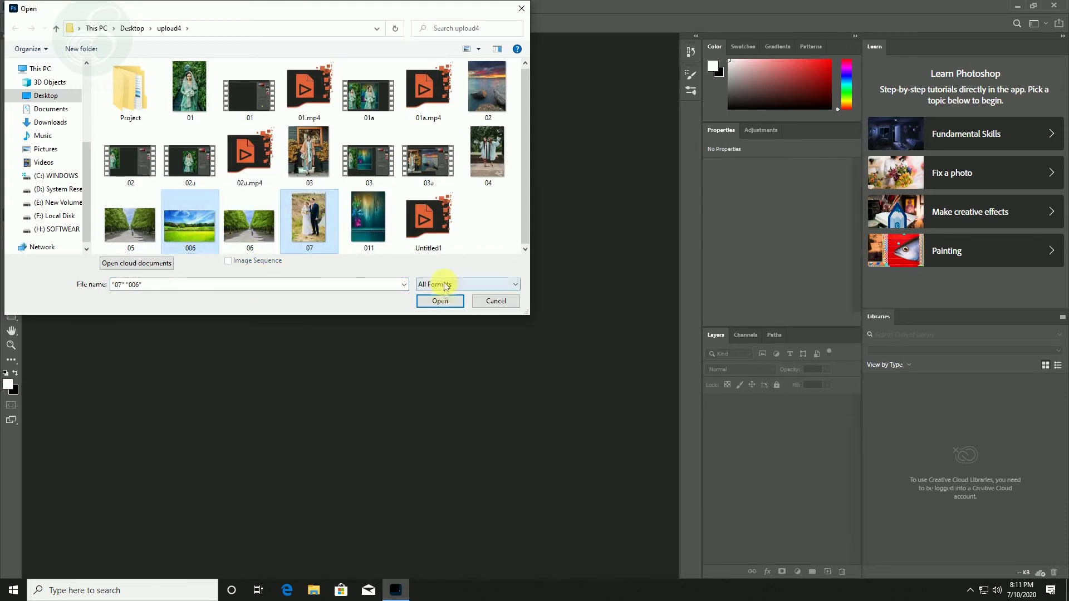
left_click(439, 301)
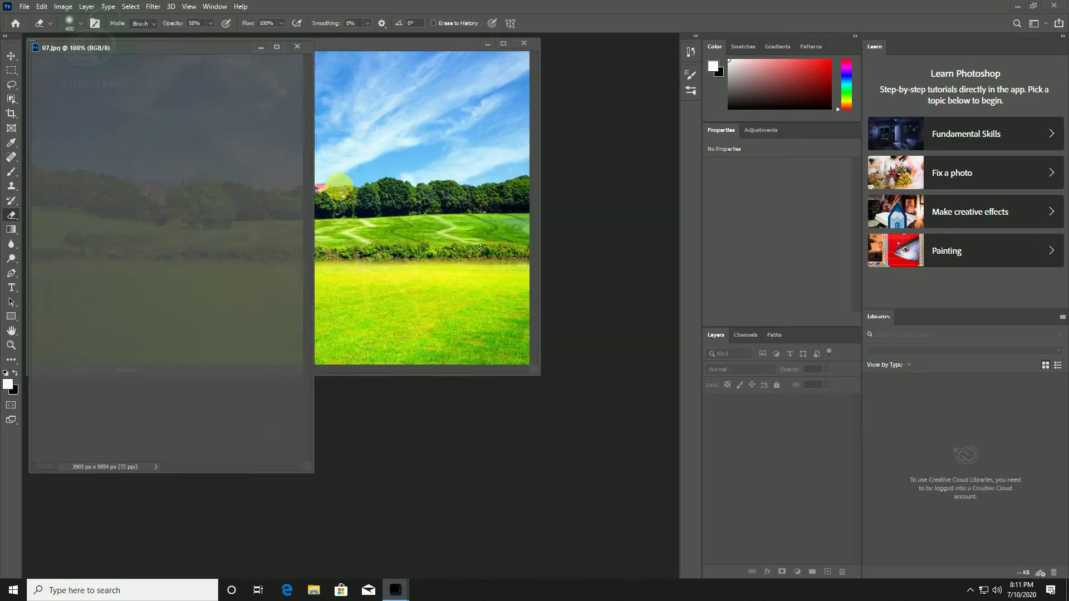
- Convert the couple photo 07's Background to a Smart Object and drag it into 006.jpg
left_click_drag(353, 63, 453, 98)
key("v")
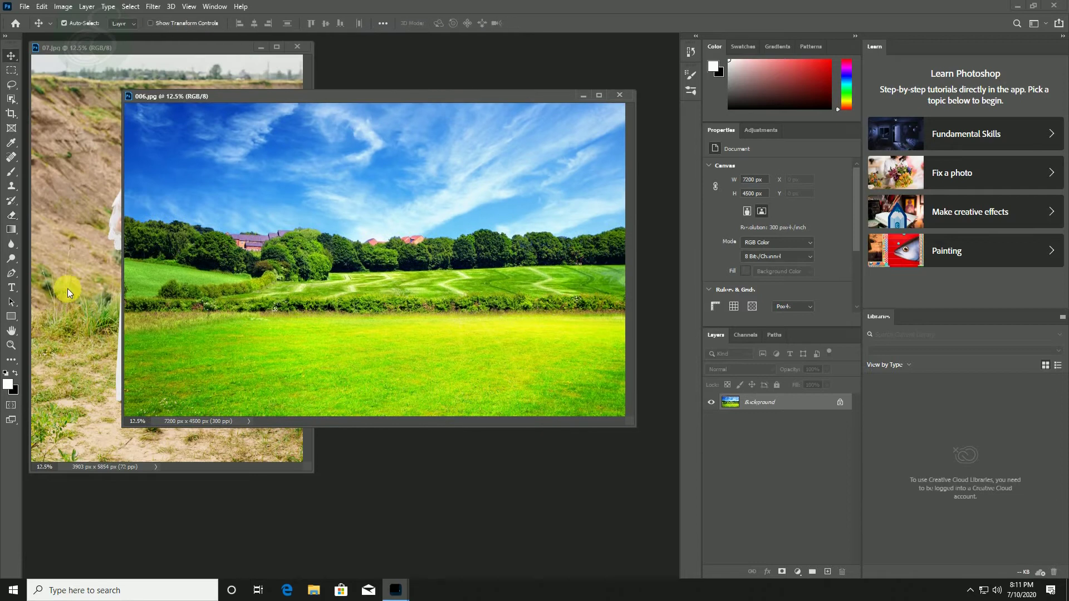
left_click(67, 292)
right_click(795, 411)
left_click(843, 478)
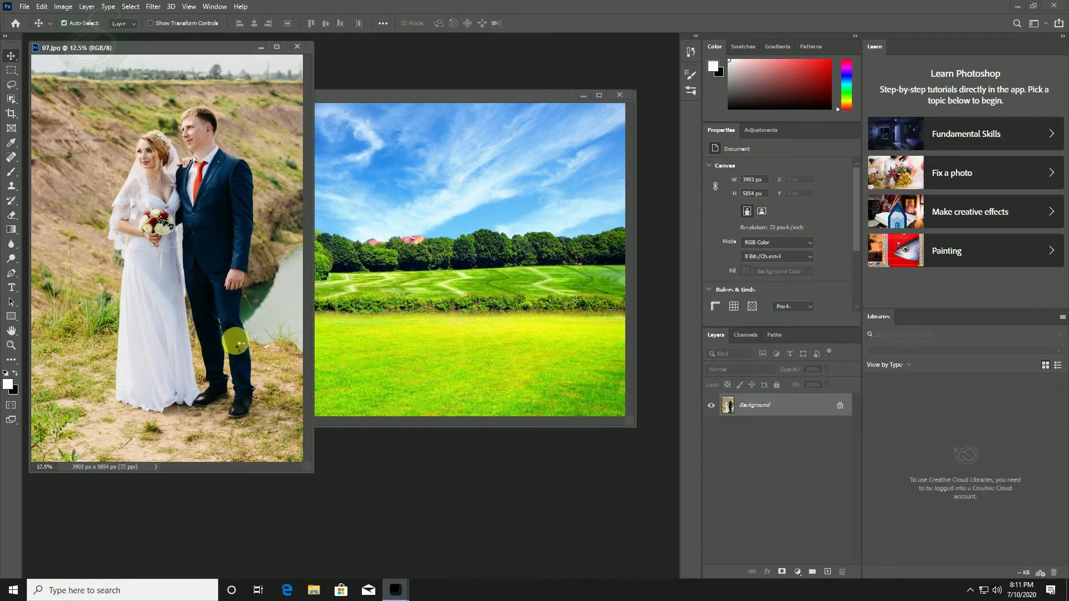
left_click_drag(235, 340, 449, 356)
- Scale the couple layer to 16.38%, move it to the meadow's right side, and rasterize it
key("f")
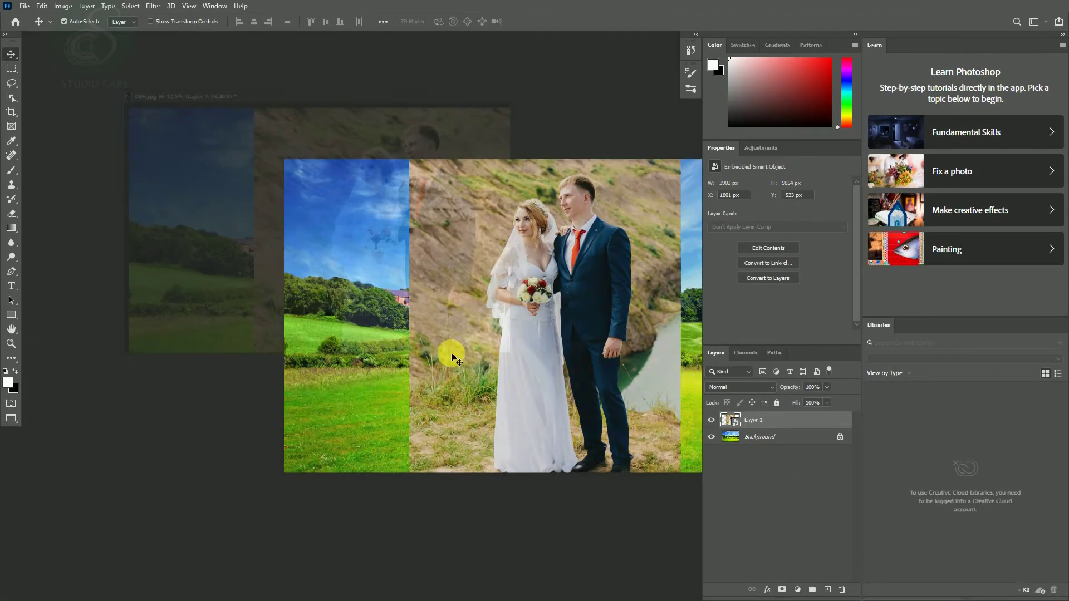
key("ctrl+t")
left_click_drag(412, 129, 489, 250)
left_click_drag(563, 372, 569, 338)
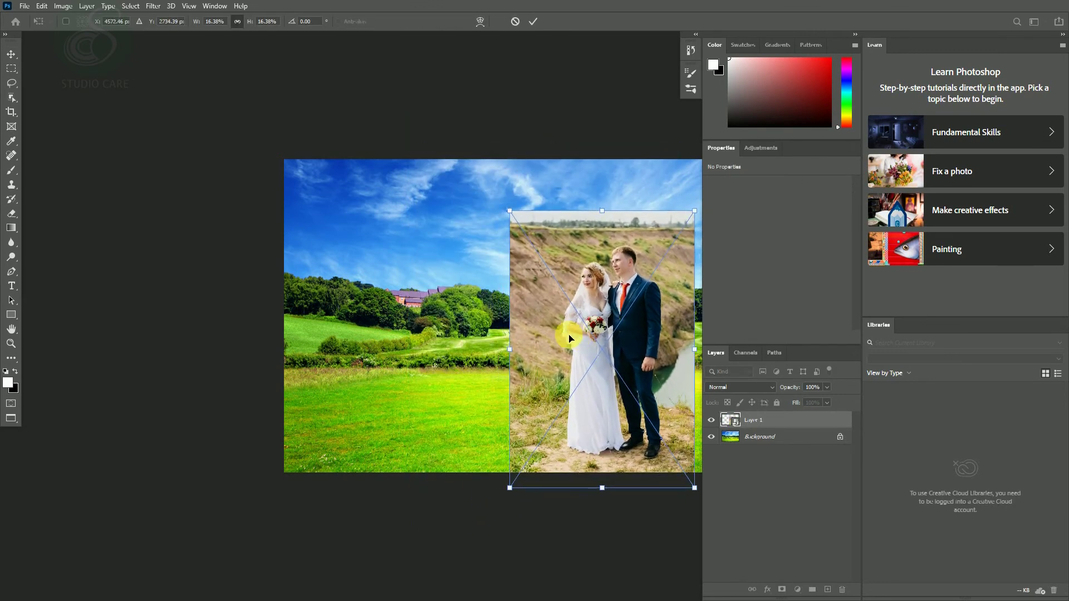
left_click(11, 83)
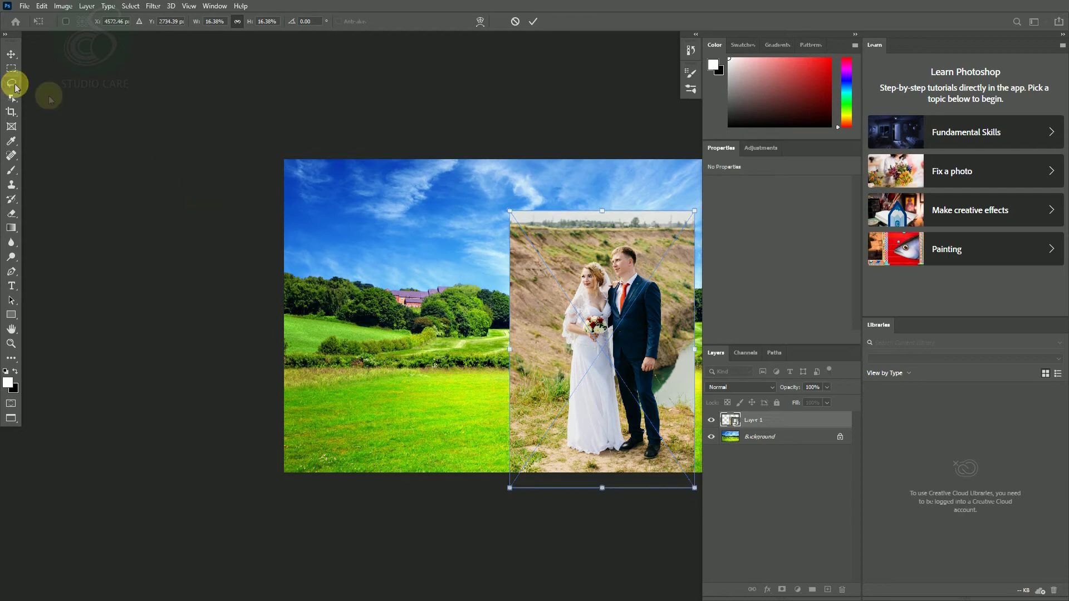
right_click(780, 417)
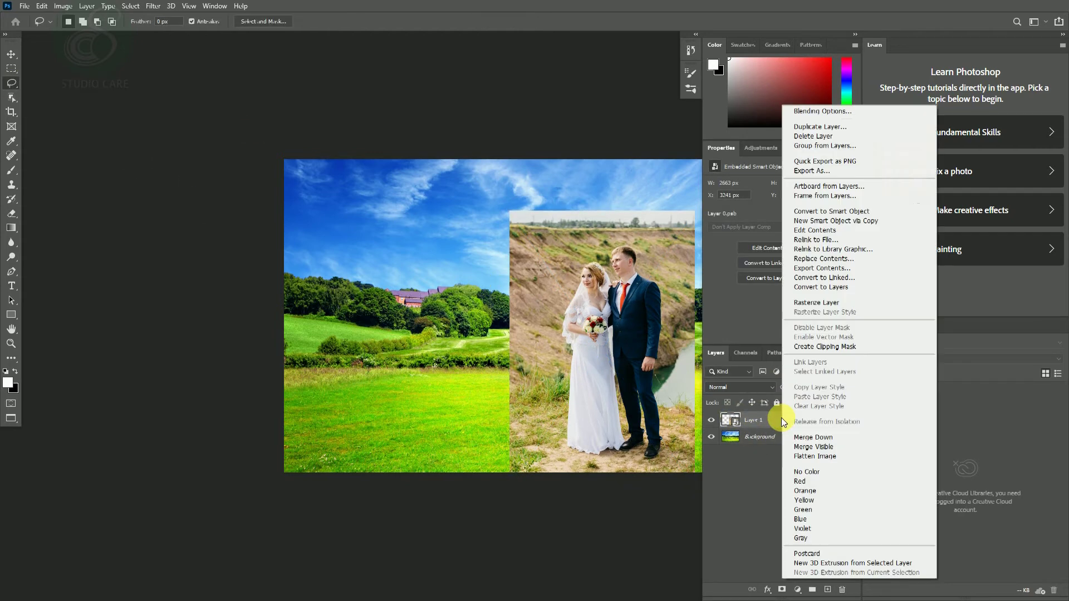
left_click(801, 346)
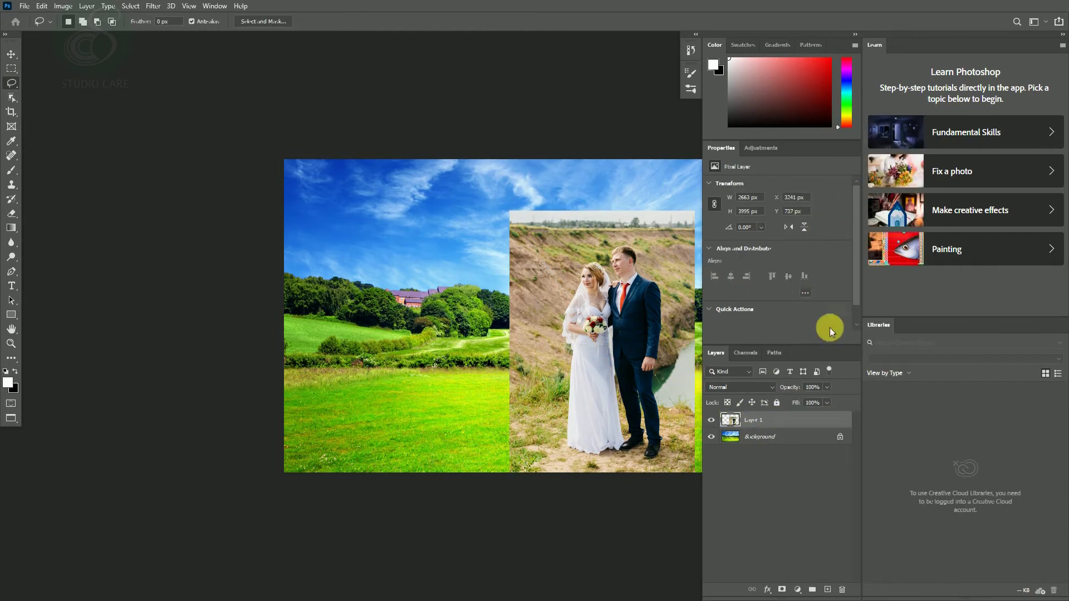
scroll(795, 323, "down", 1)
- Apply Remove Background to the couple, then paint white on its layer mask to restore the bouquet
left_click(763, 307)
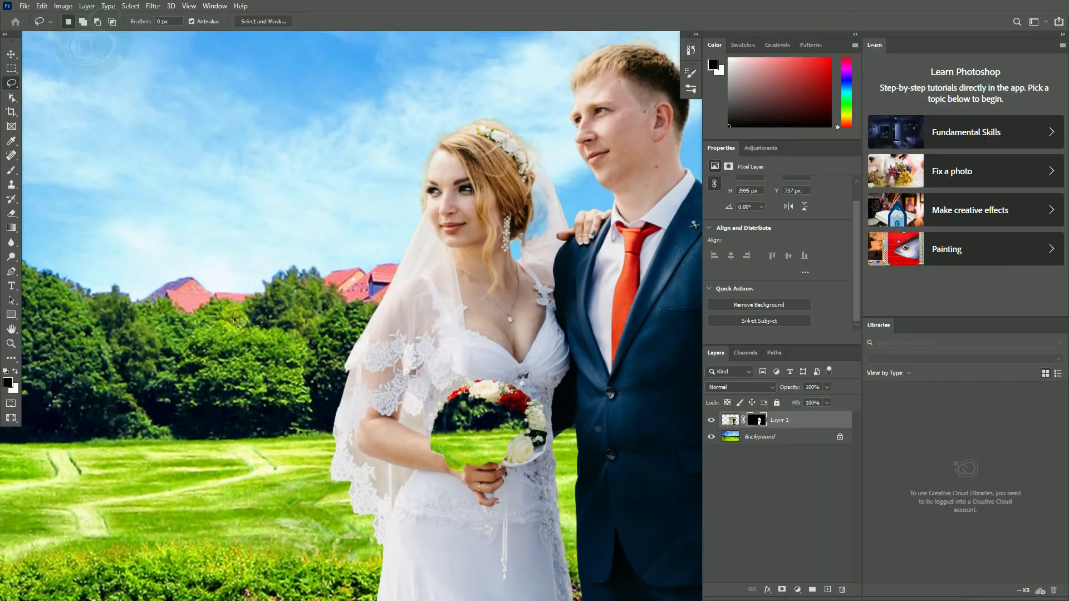
key("b")
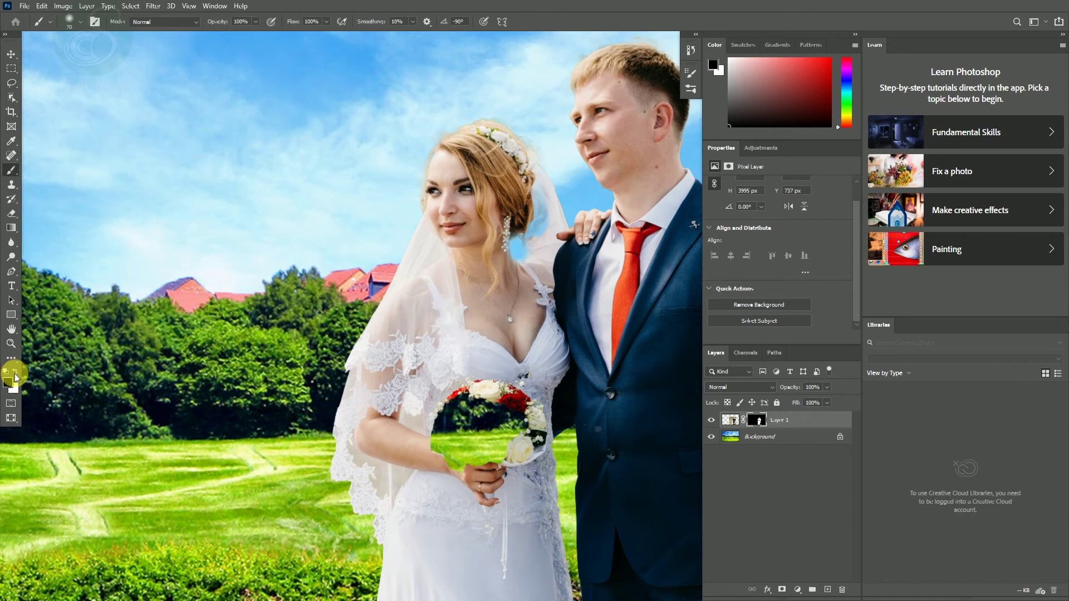
left_click(757, 420)
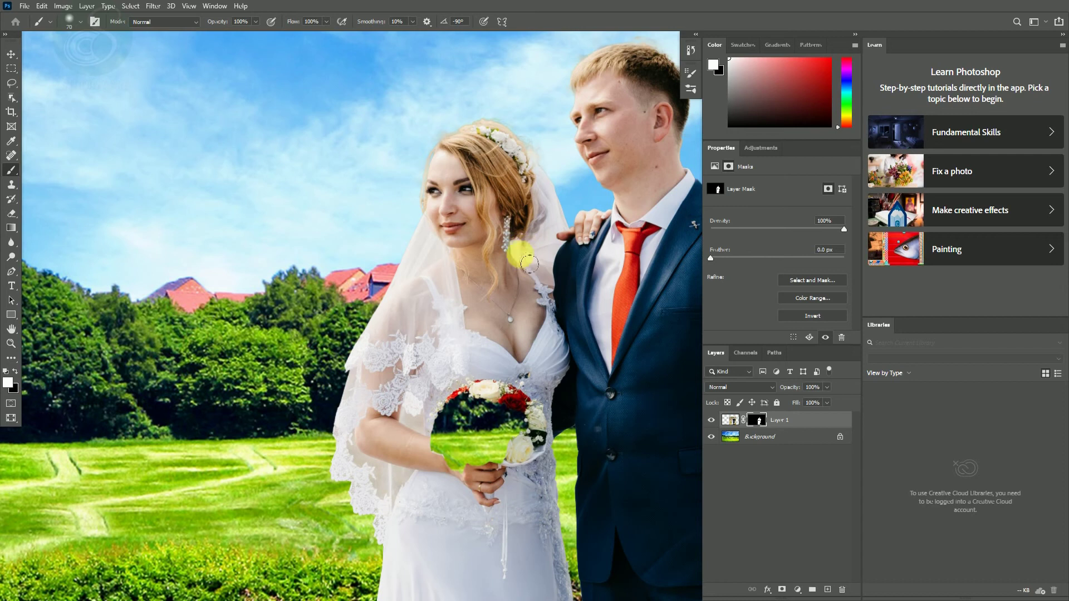
left_click_drag(519, 361, 455, 460)
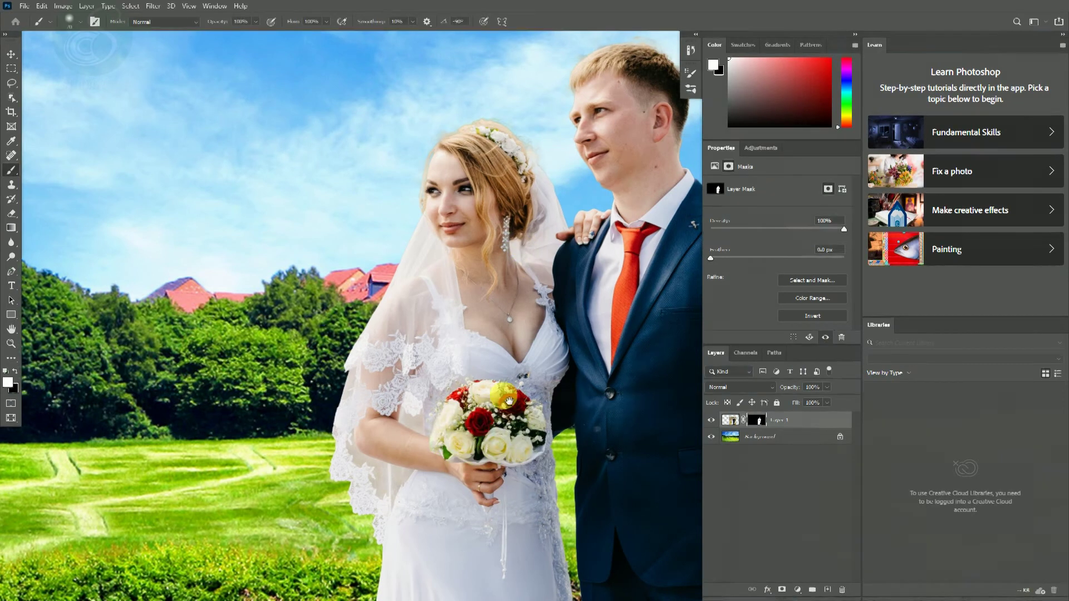
left_click_drag(581, 390, 387, 407)
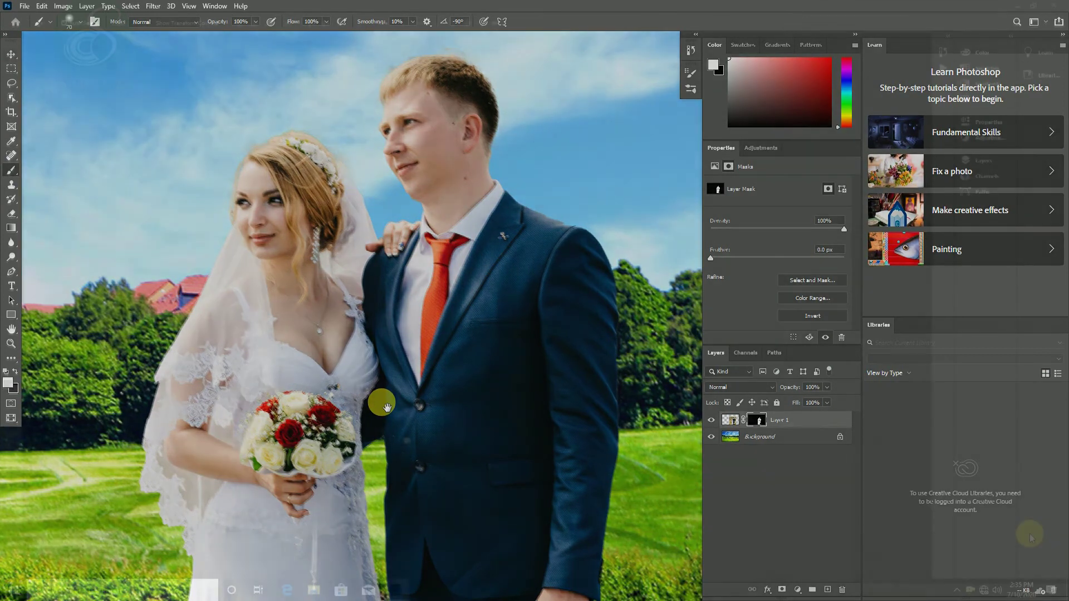